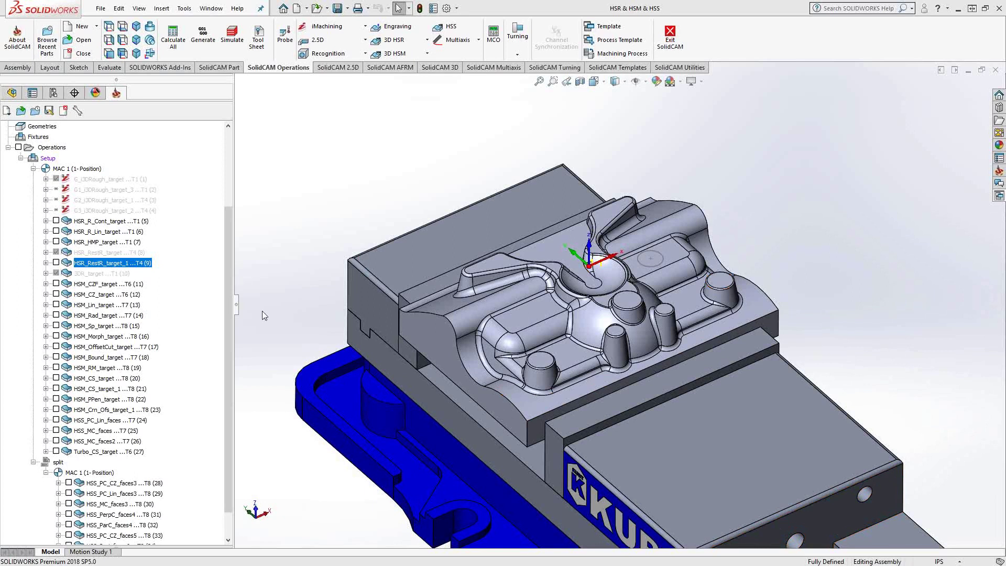
Open the HSM_CZF_target horizontal machining operation and review its target geometry and tool definition.
double_click(96, 284)
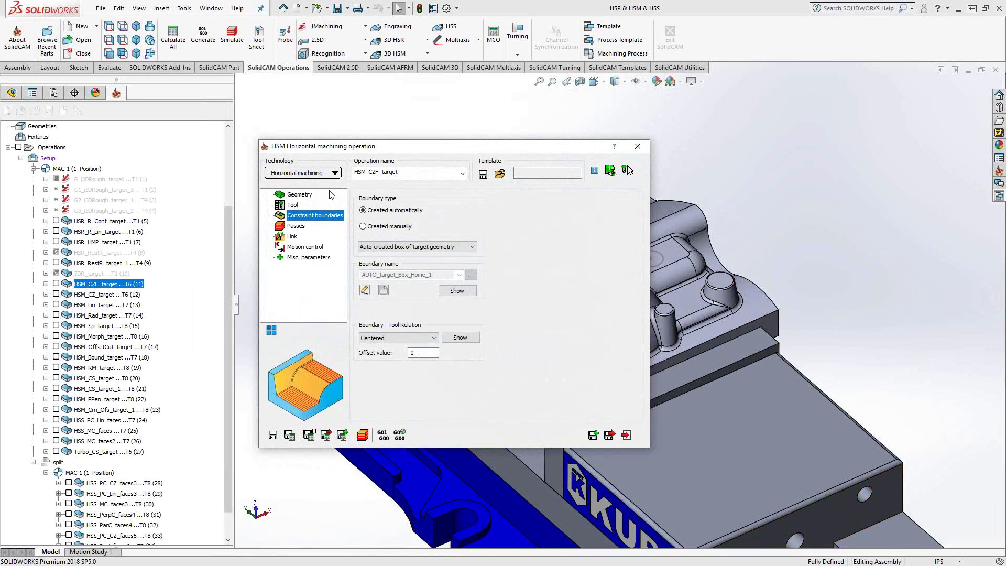
click(297, 195)
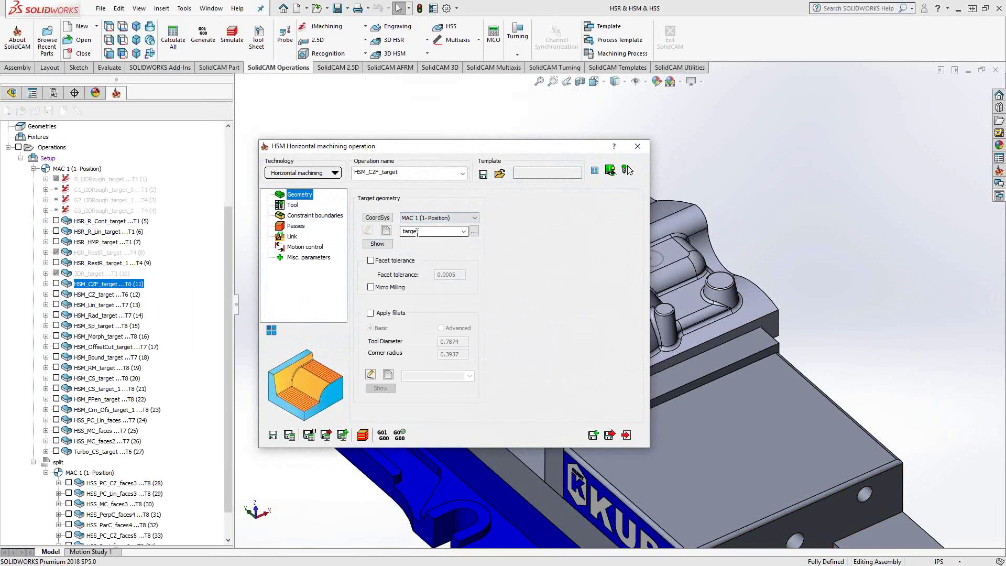
click(293, 205)
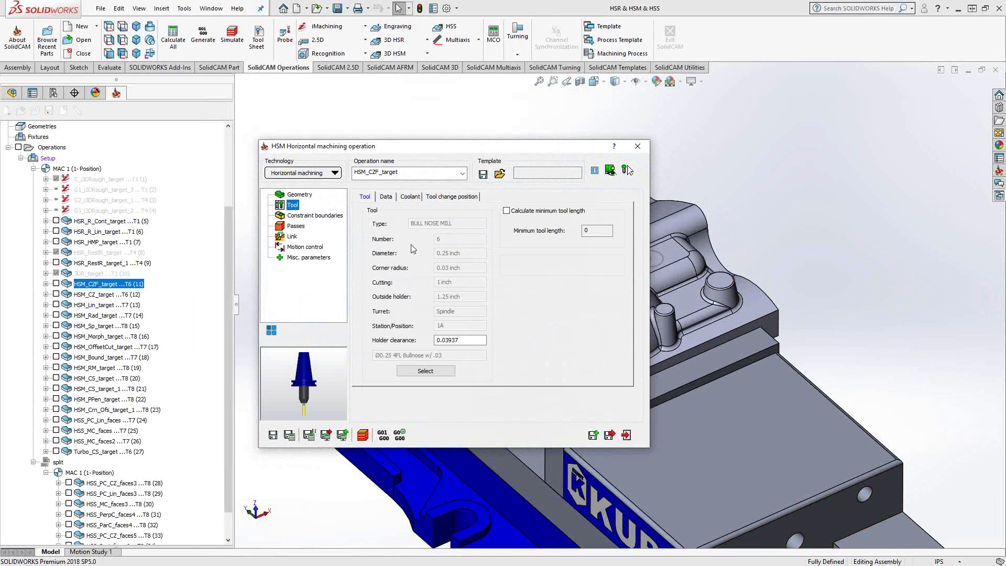
Preview the auto-created box constraint boundary on the model and review the boundary-tool relation options.
click(313, 216)
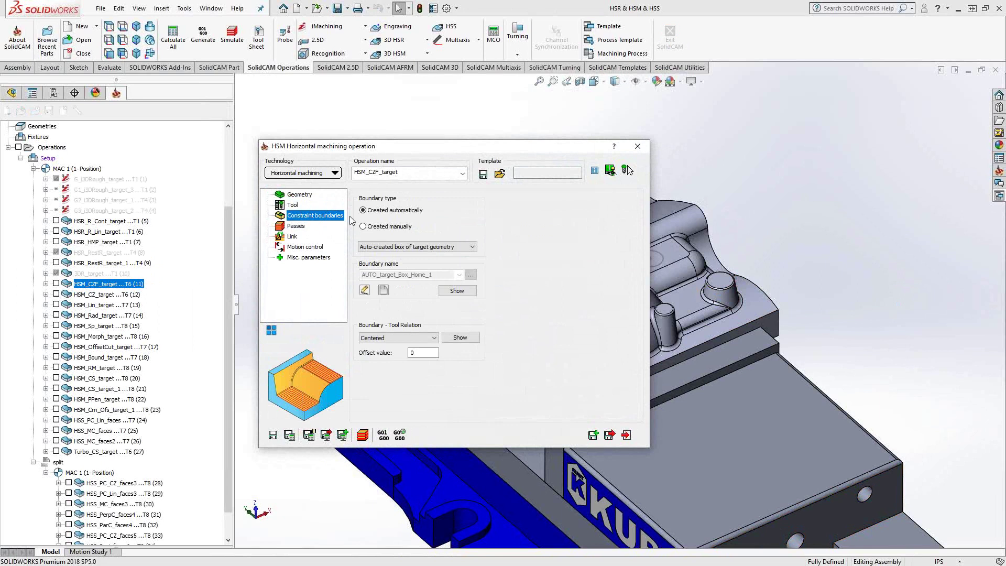
click(456, 291)
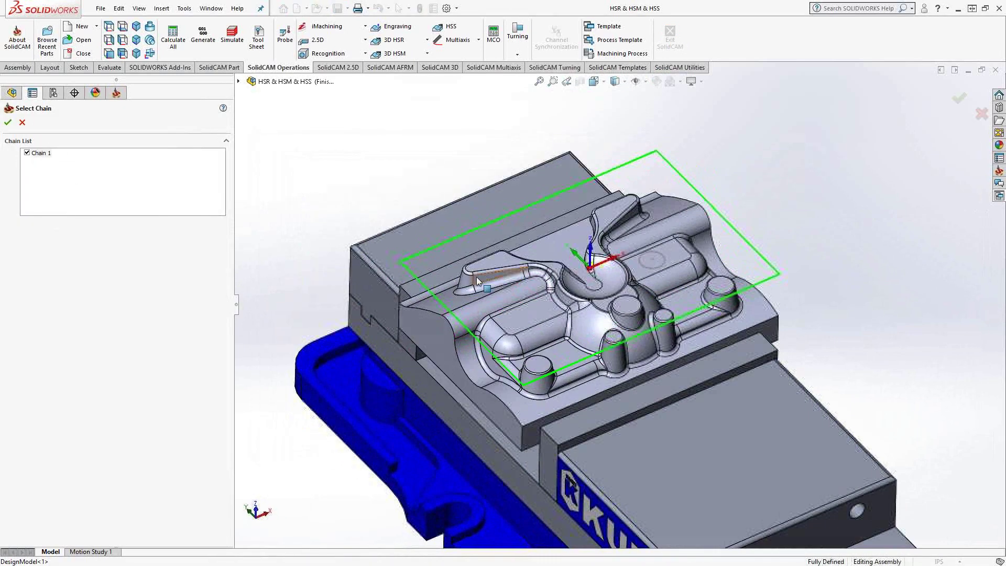
click(23, 123)
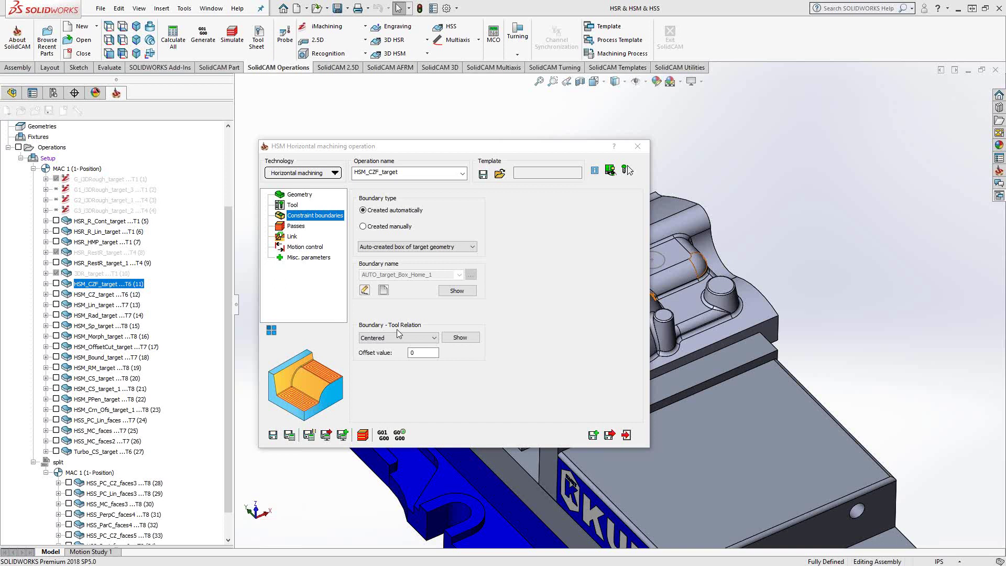
click(417, 340)
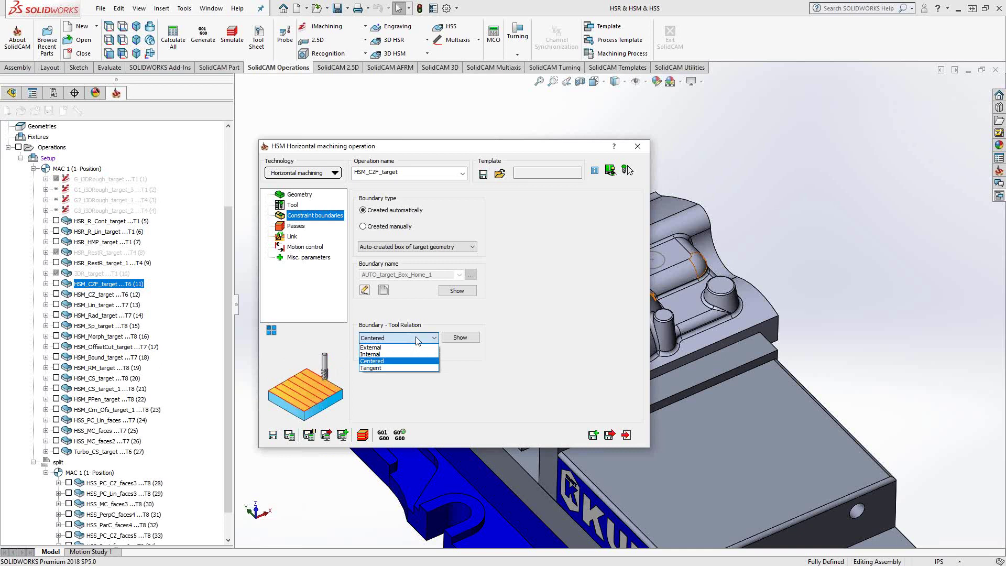
click(559, 301)
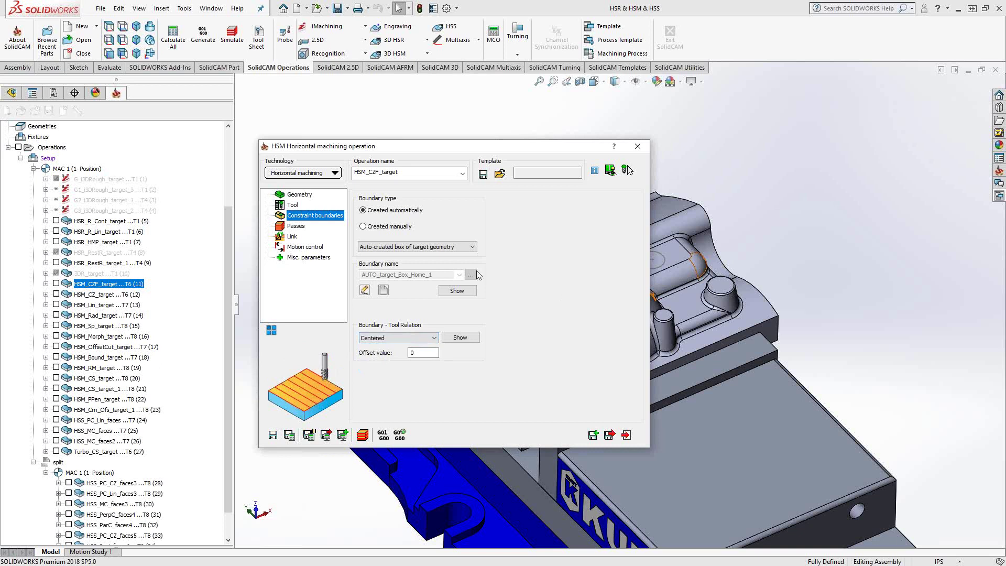
Review the operation's wall and minimum offset settings and the available HSM technologies, closing the operation without changes.
click(296, 226)
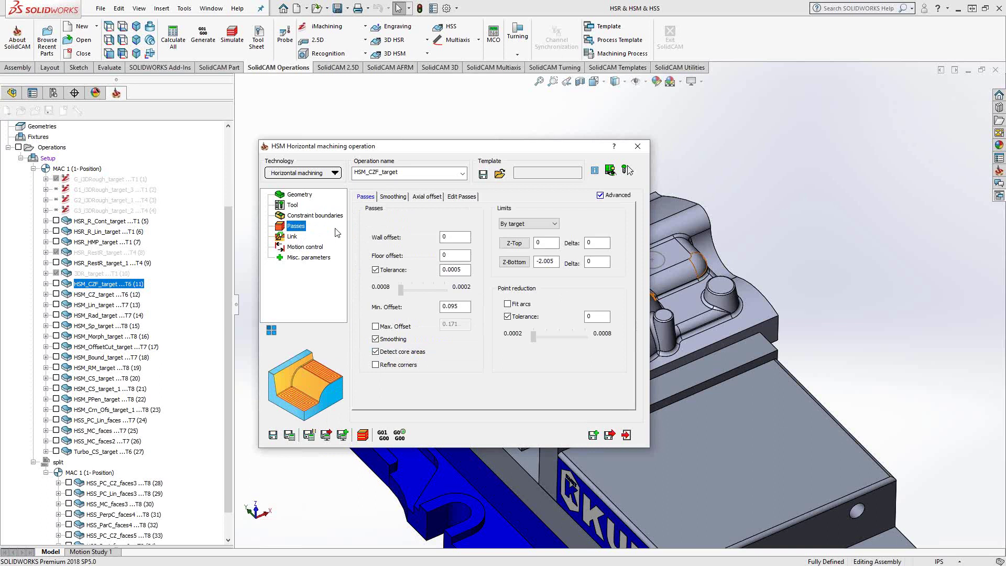
click(454, 237)
double_click(454, 307)
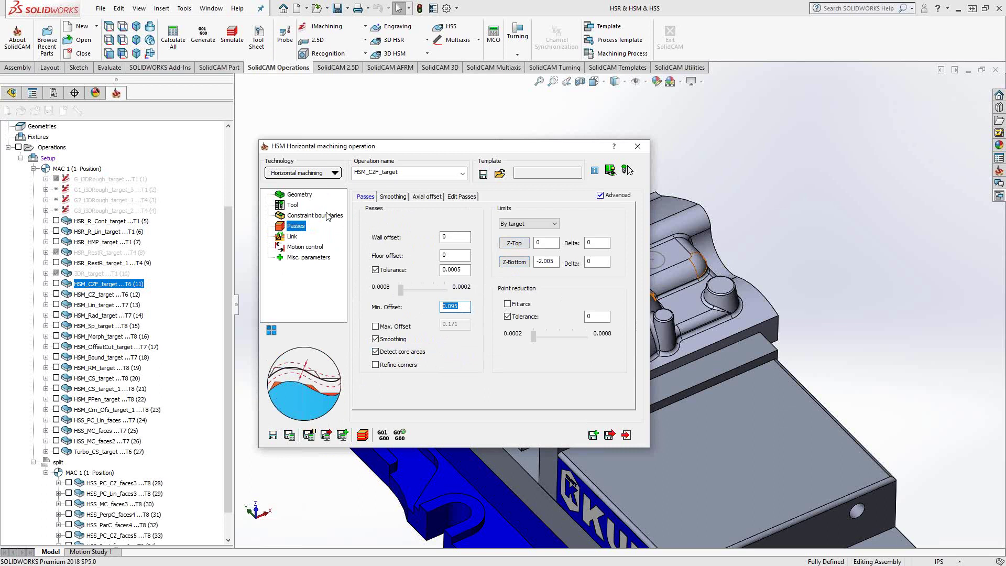
click(330, 175)
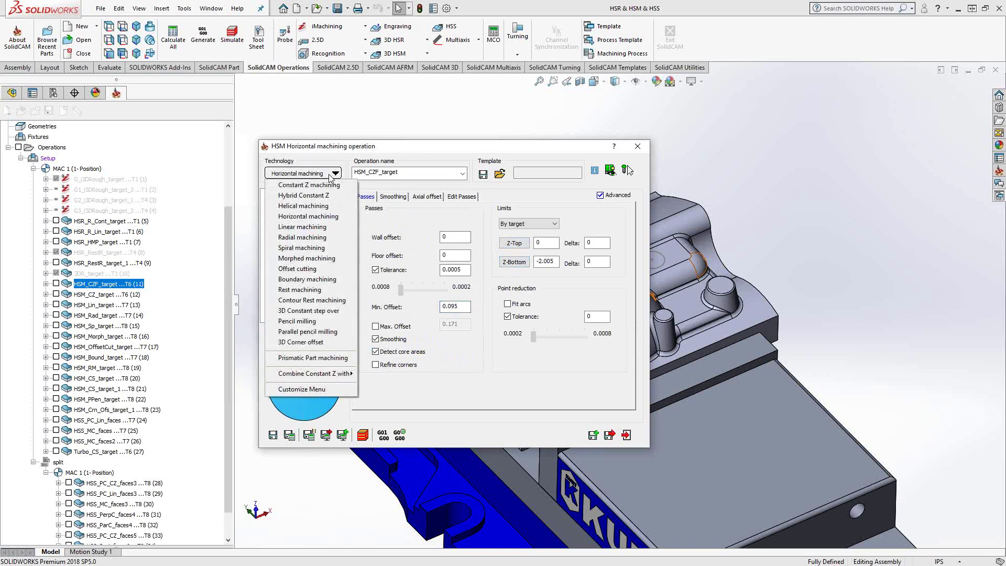
click(406, 153)
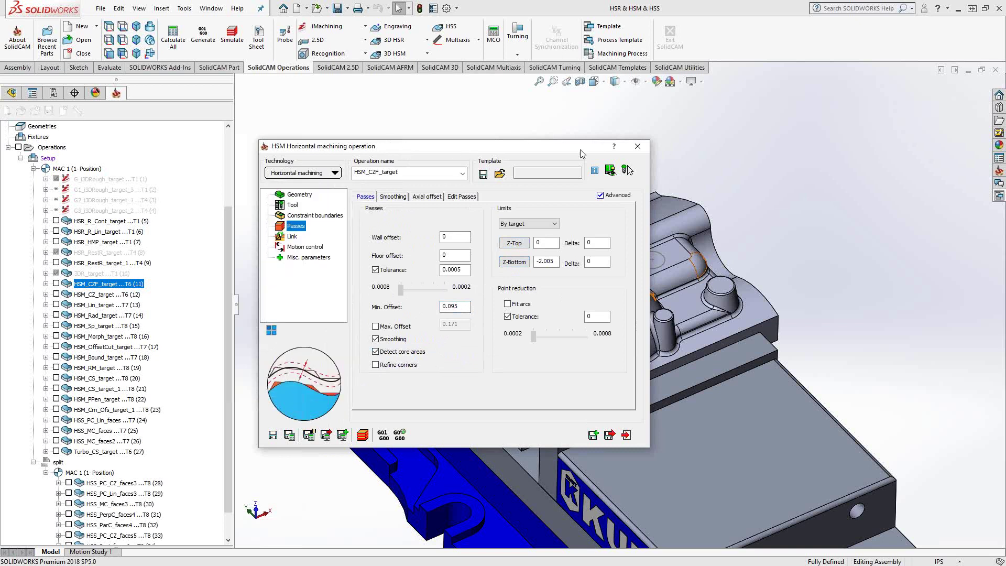
click(644, 147)
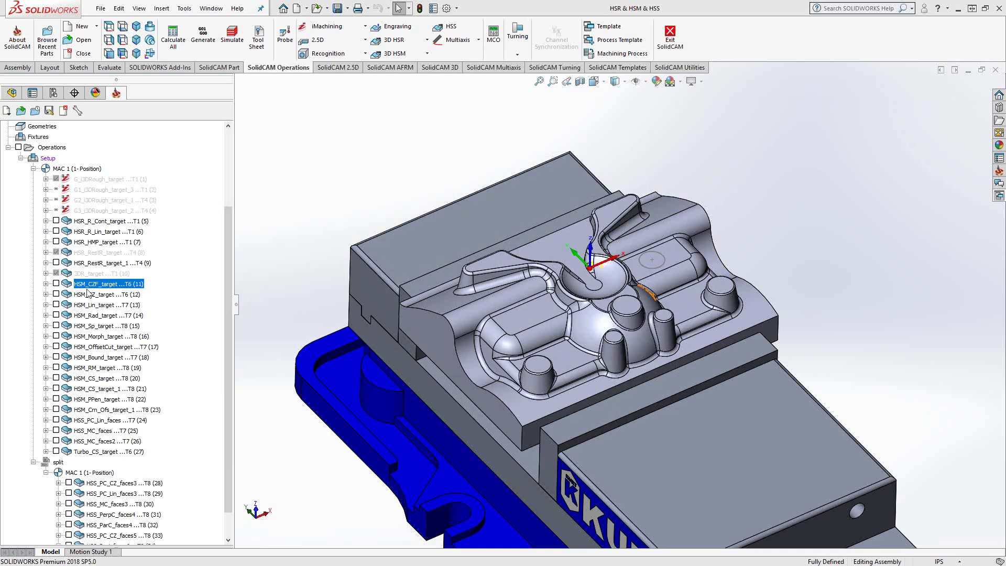
Display the HSM_CZF_target toolpath on the part, inspect its passes over the flat areas, and hide it.
click(56, 283)
scroll(608, 306, down, 3)
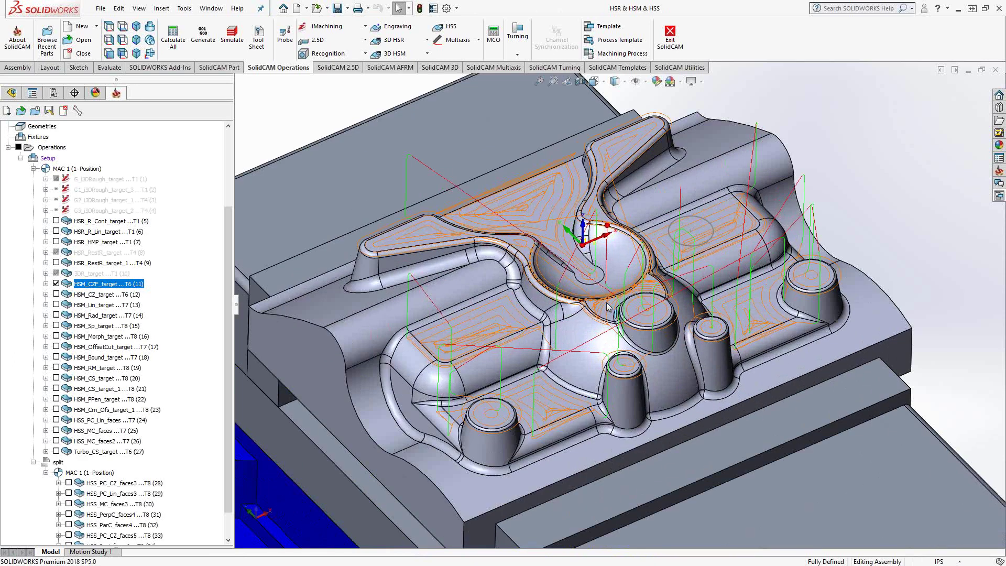
middle_drag(608, 309, 630, 309)
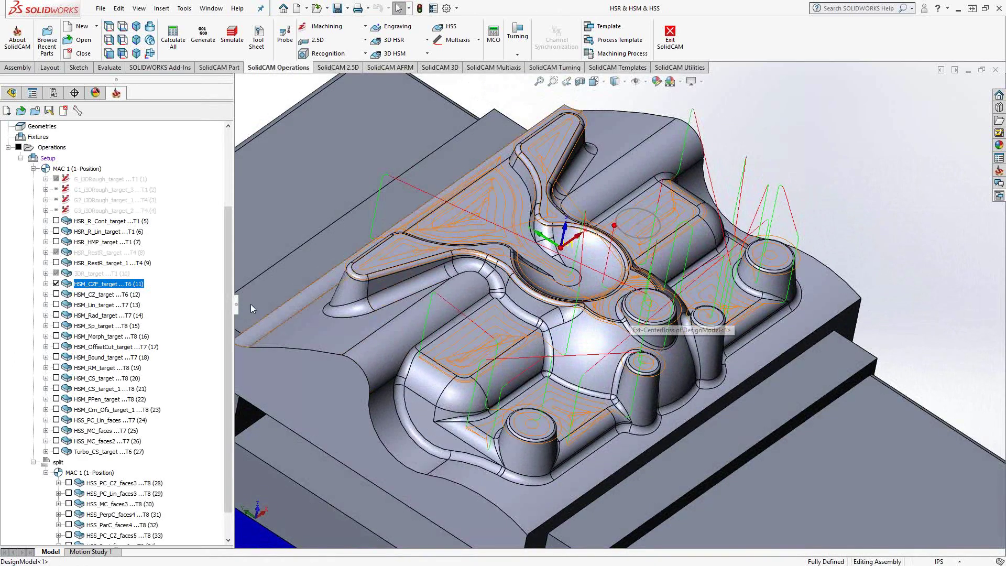
click(56, 284)
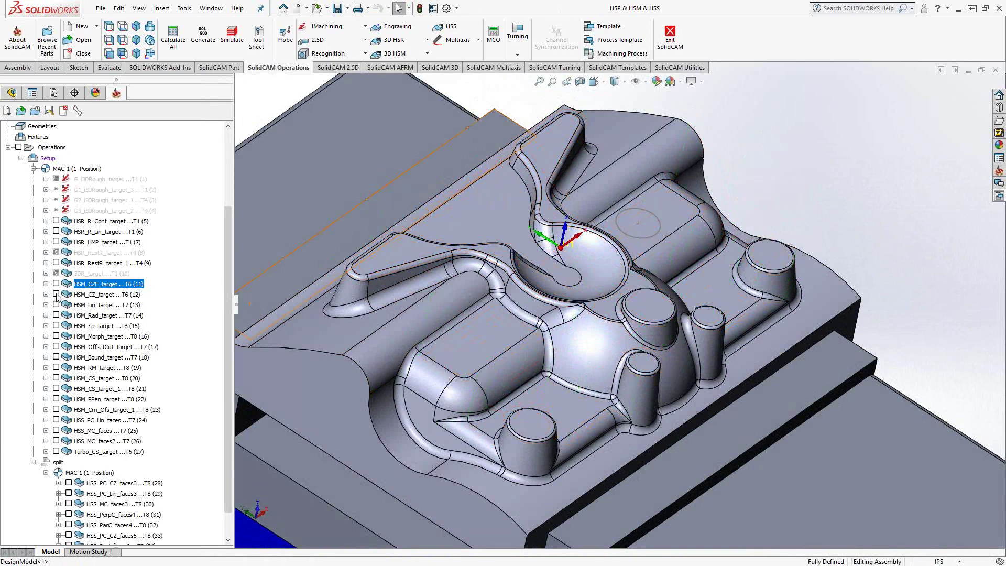
Display the HSM_CZ_target toolpath, inspect its constant Z passes along the steep walls and part edge, and hide it.
click(56, 294)
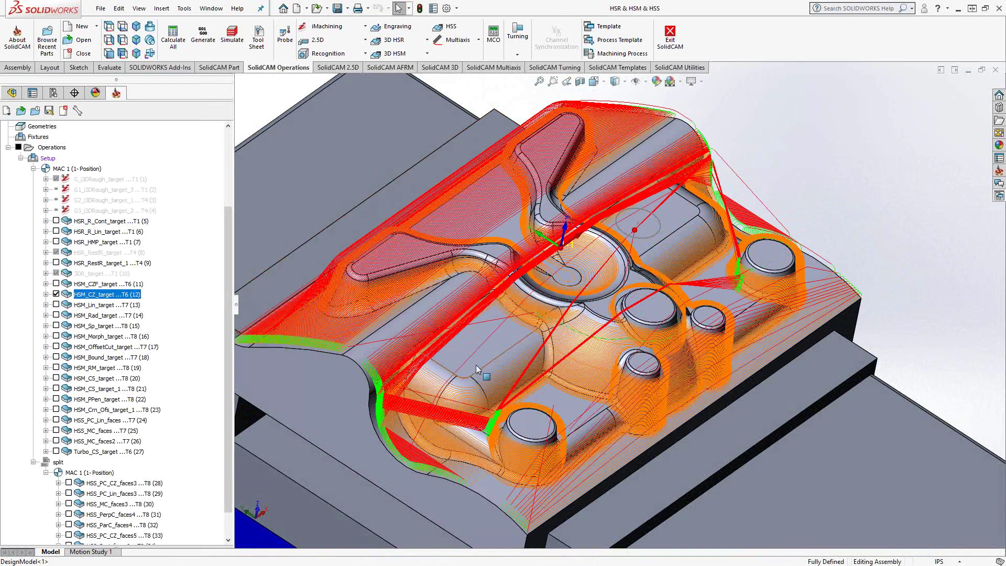
middle_drag(476, 365, 389, 375)
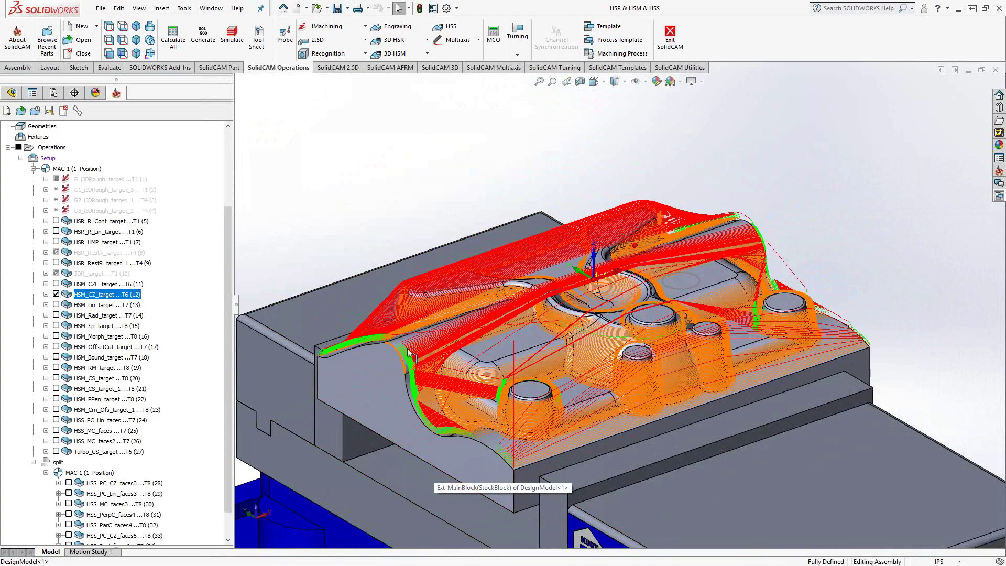
scroll(417, 357, down, 5)
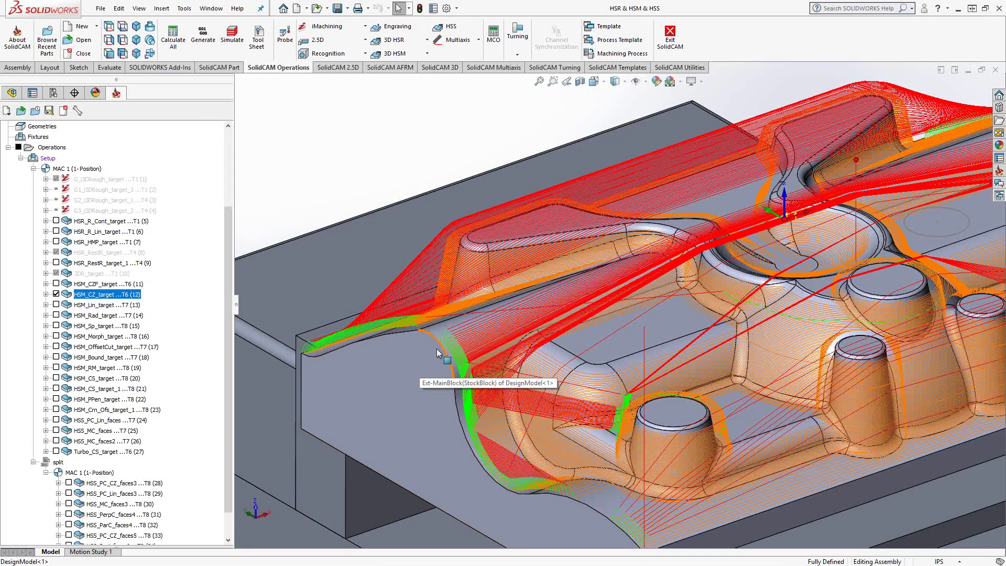
middle_drag(469, 362, 604, 292)
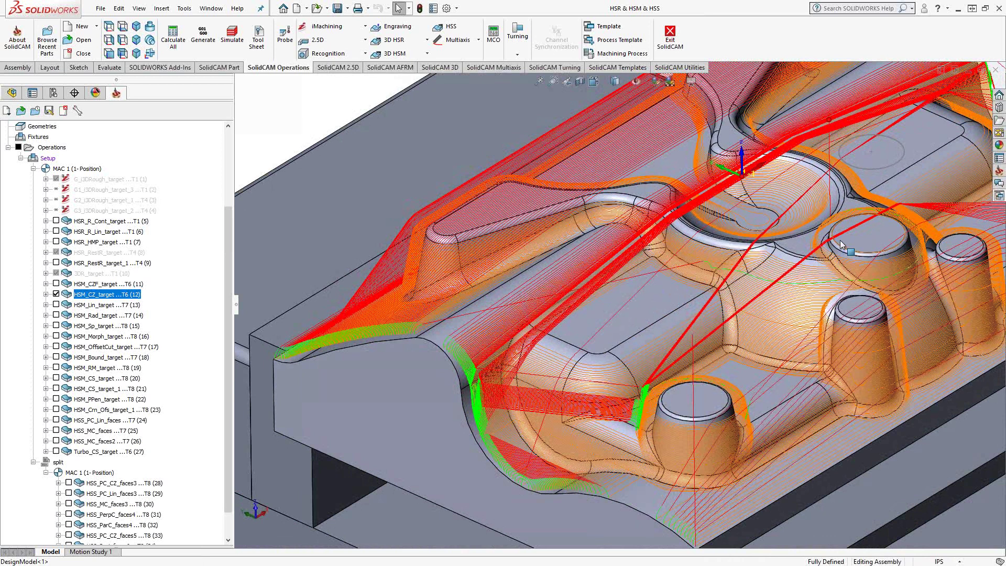
scroll(474, 353, up, 5)
scroll(450, 330, down, 10)
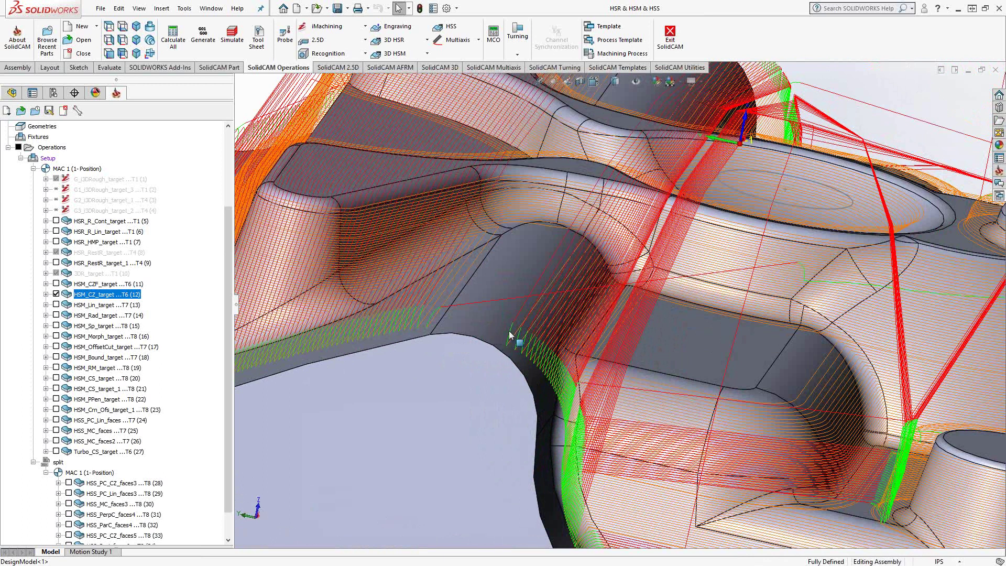
middle_drag(507, 343, 492, 325)
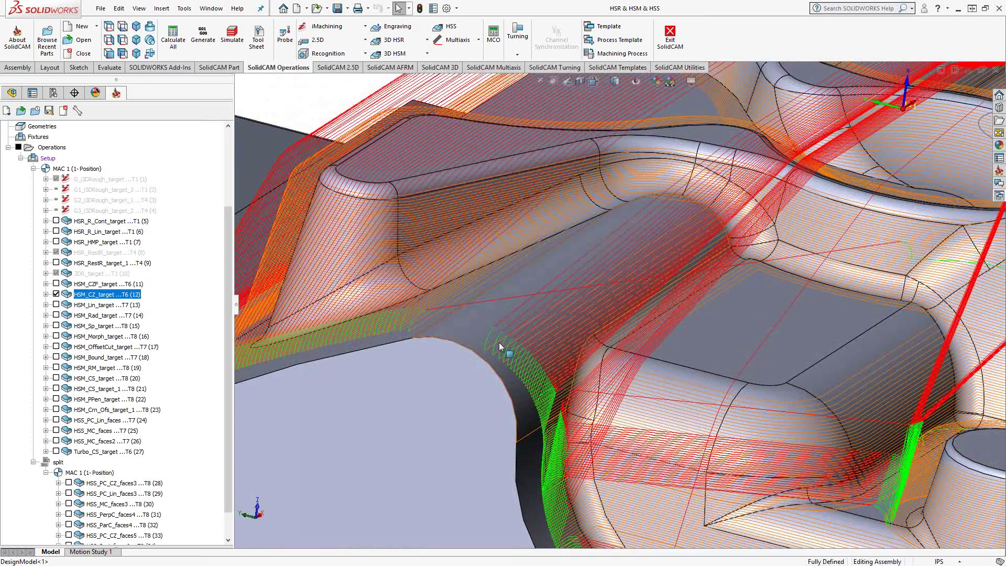
scroll(498, 342, up, 10)
scroll(530, 341, down, 2)
middle_drag(529, 356, 523, 359)
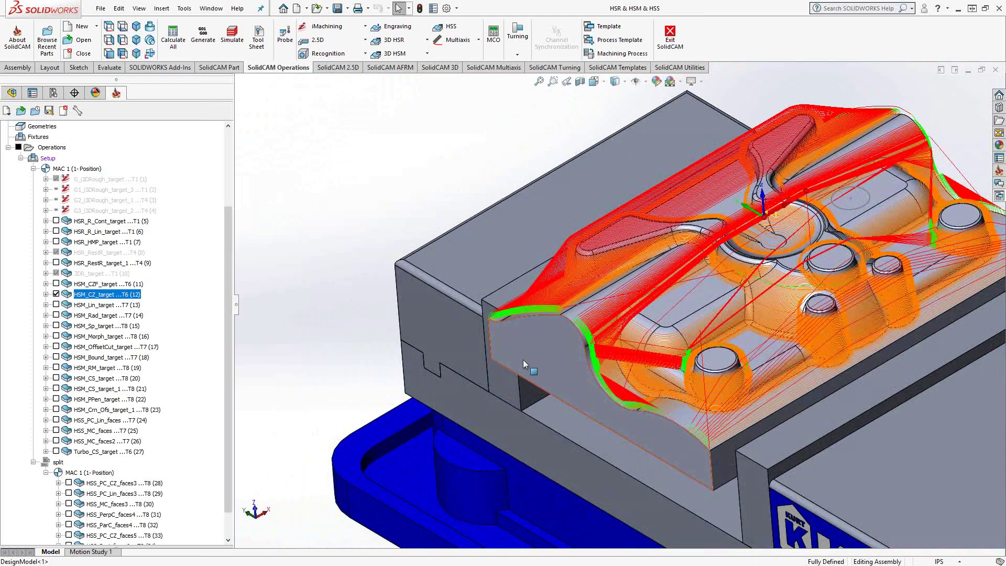
click(56, 295)
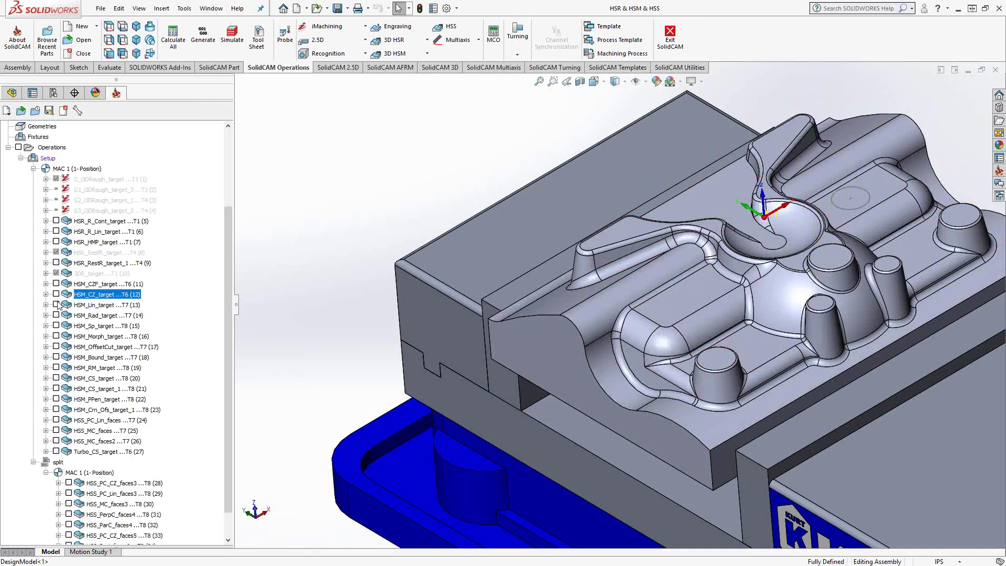
Display the HSM_Lin_target toolpath, review the angle value in its pass parameters, and hide the toolpath.
click(56, 305)
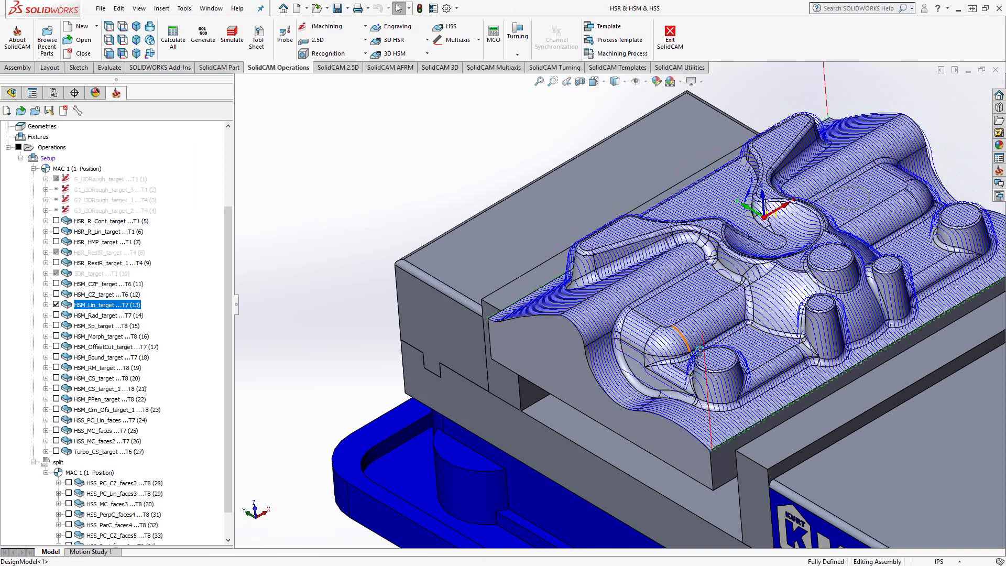
scroll(706, 379, down, 3)
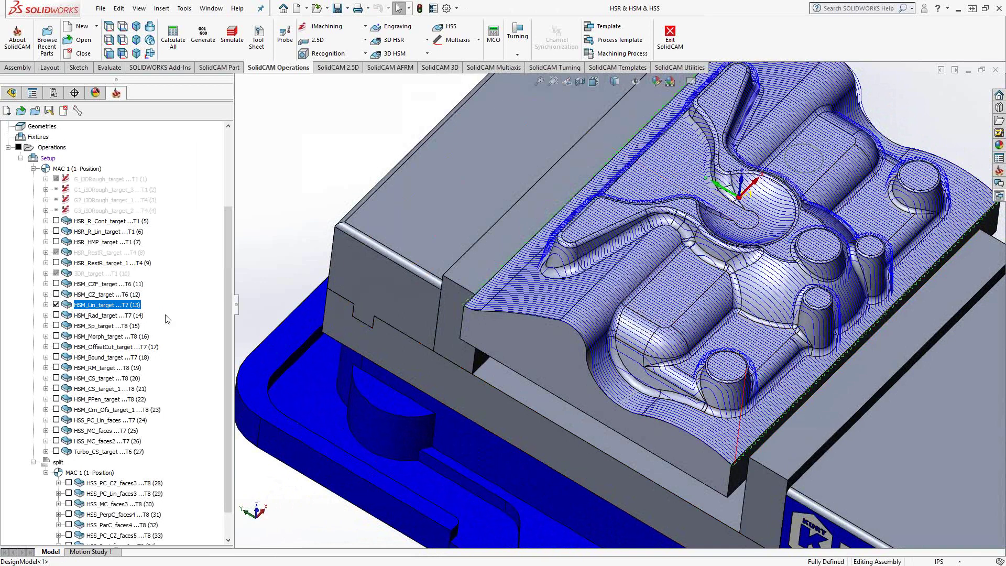
double_click(111, 305)
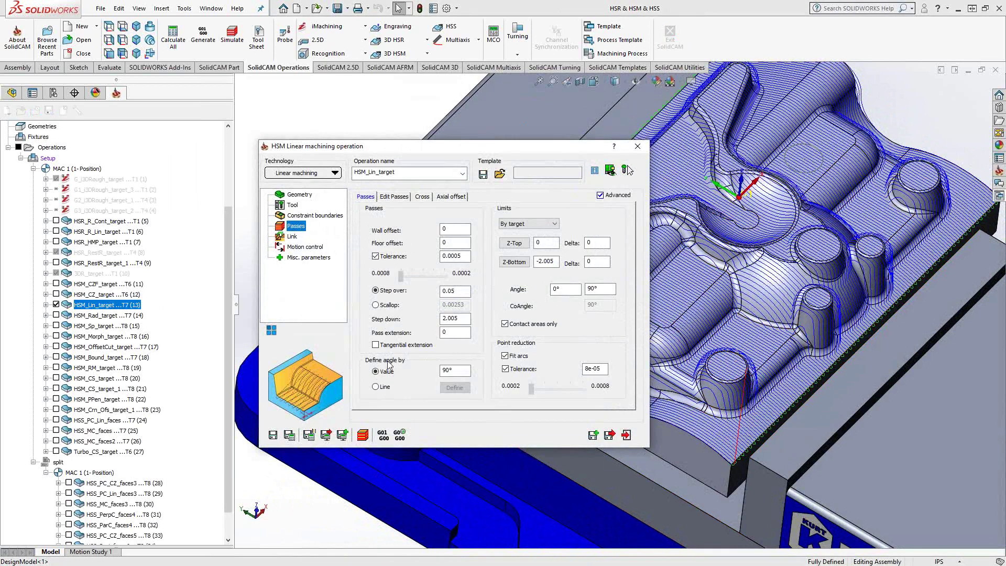
click(464, 370)
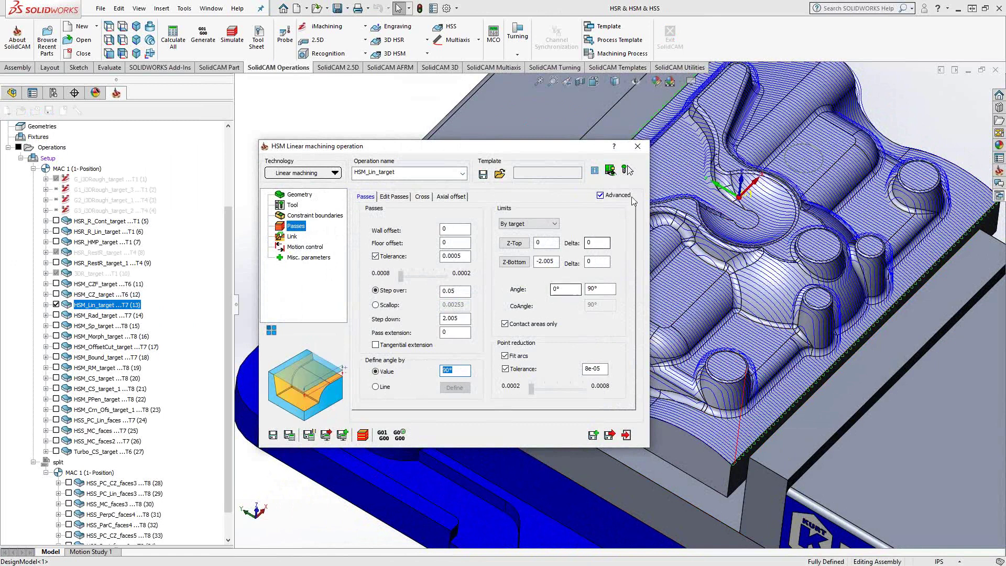
click(638, 146)
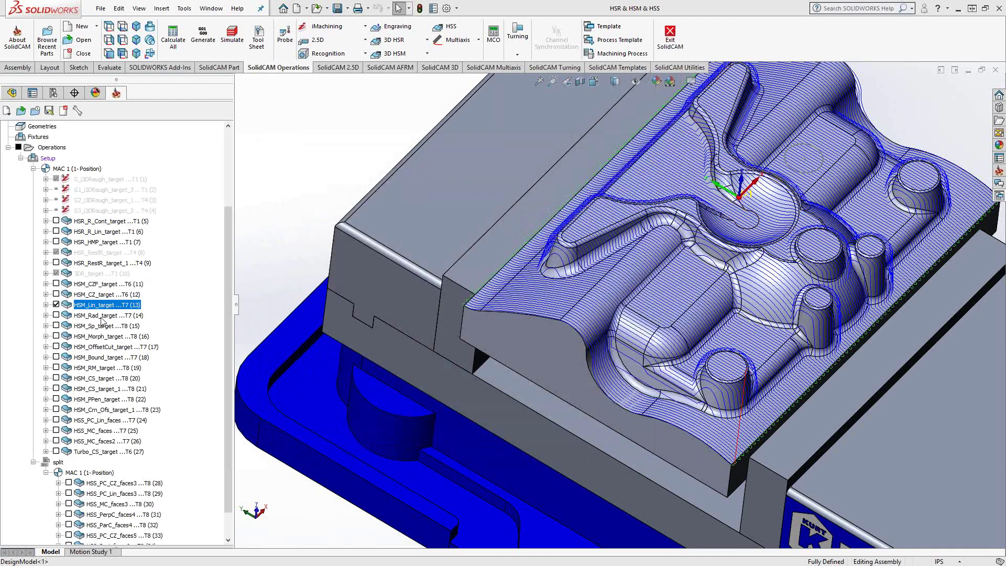
click(56, 305)
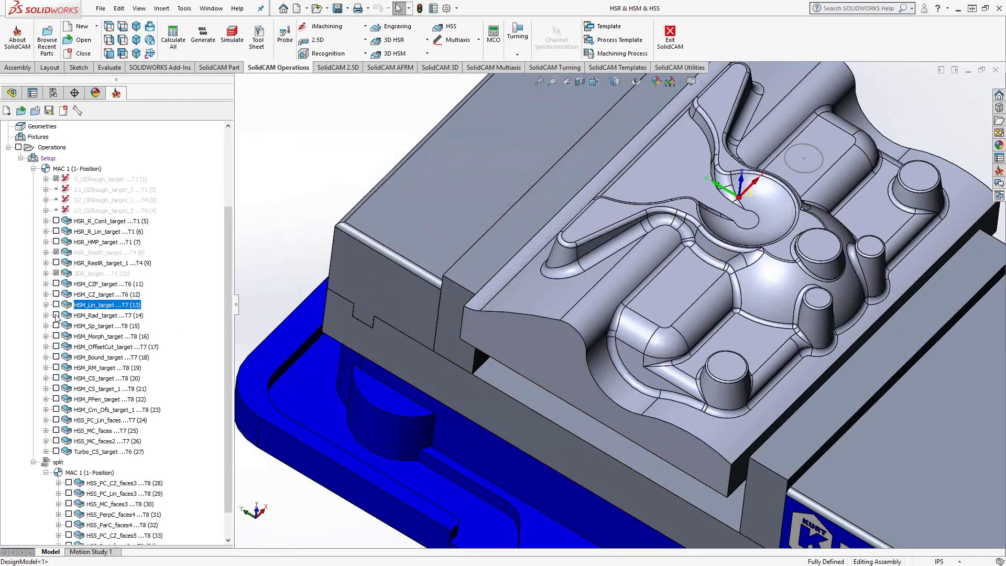
Display the HSM_Rad_target toolpath and inspect its radial passes in the round central pocket.
click(56, 315)
scroll(750, 221, down, 5)
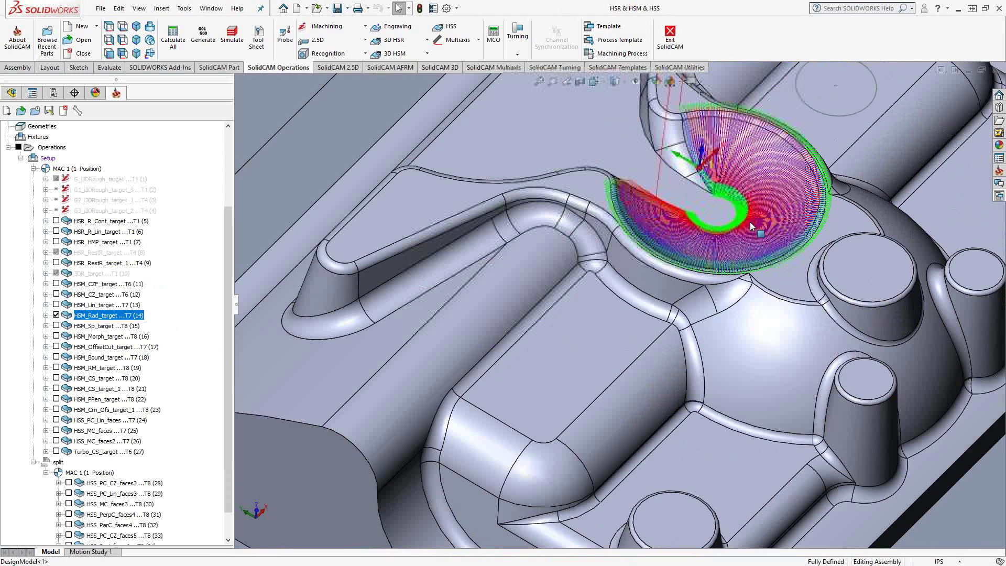
middle_drag(750, 221, 757, 196)
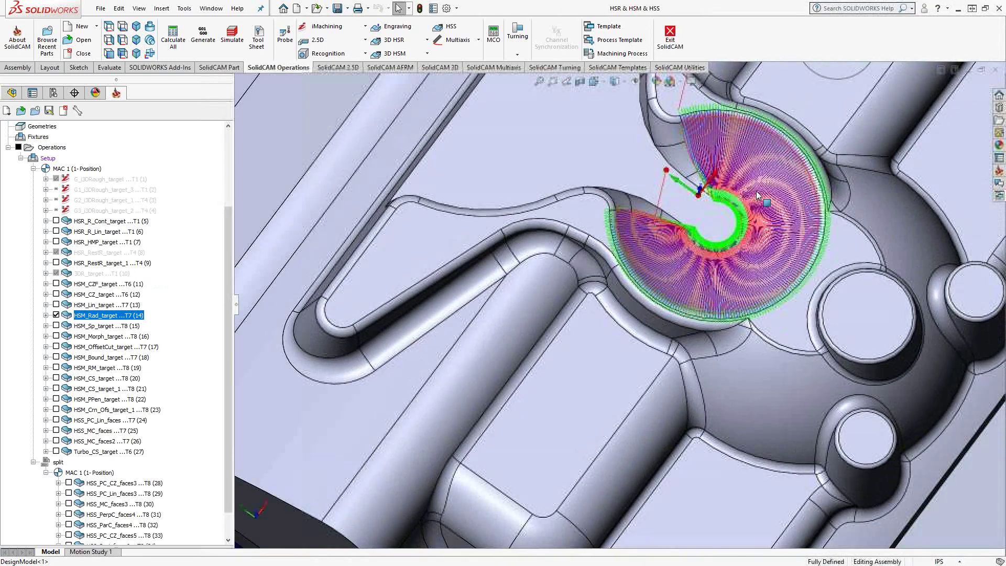
scroll(751, 194, down, 5)
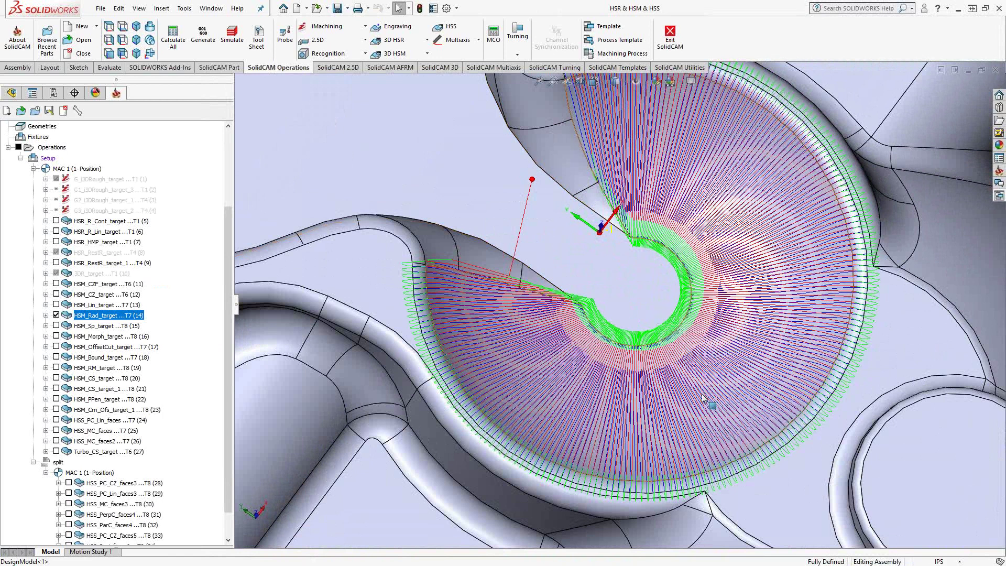
Review the step over in the HSM_Rad_target pass parameters against its toolpath, close the operation, and hide the toolpath.
double_click(90, 315)
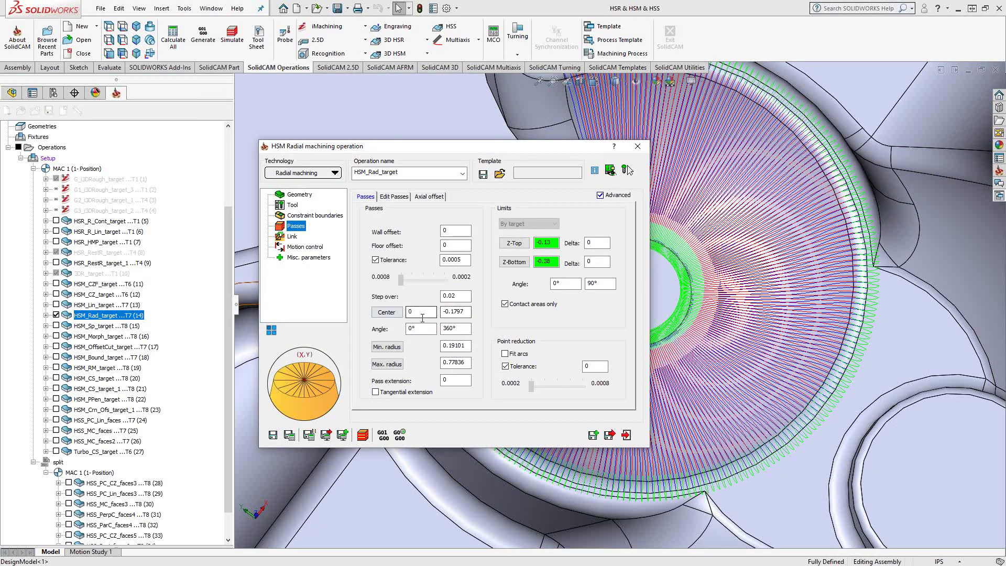
drag(485, 149, 335, 154)
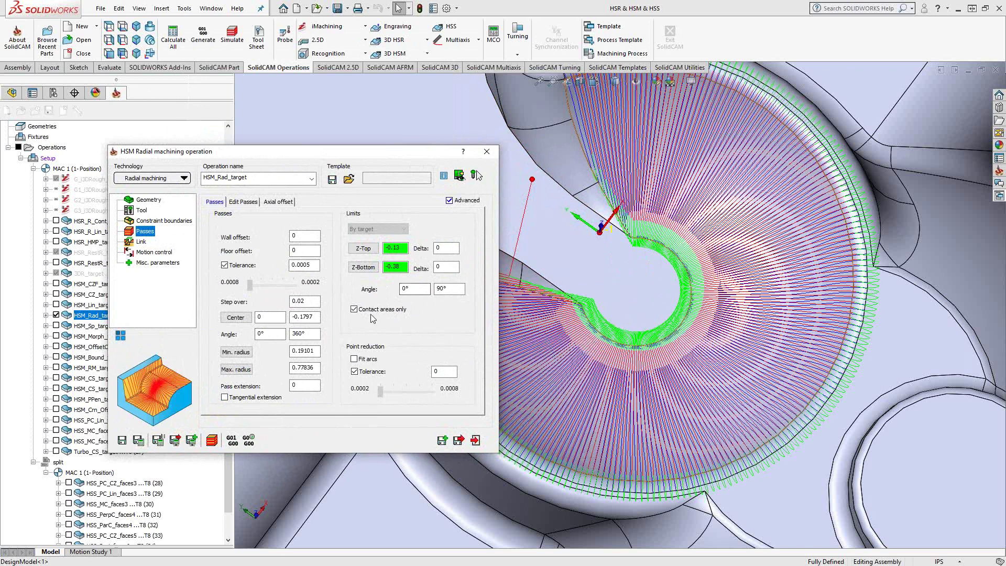
click(305, 302)
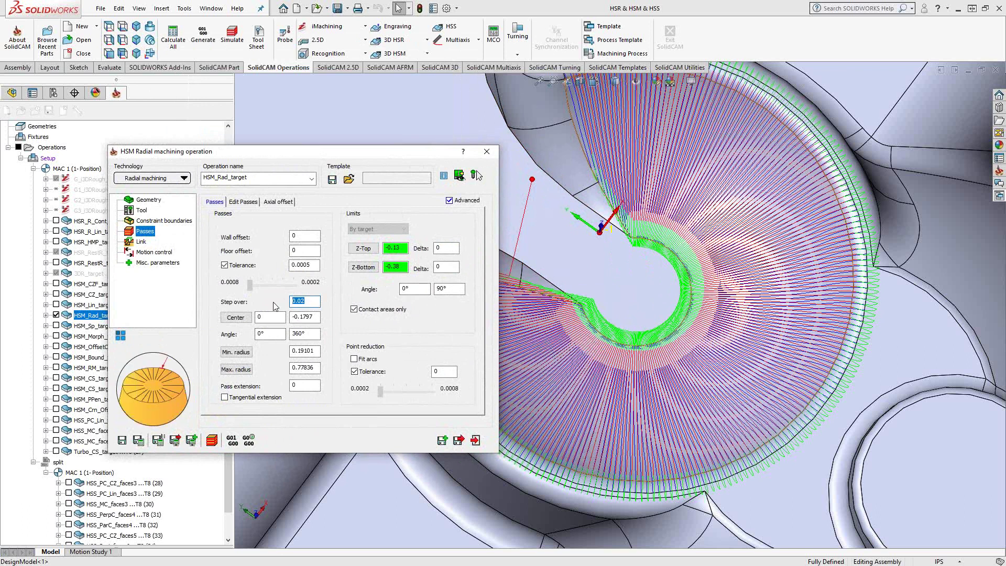
scroll(634, 410, down, 3)
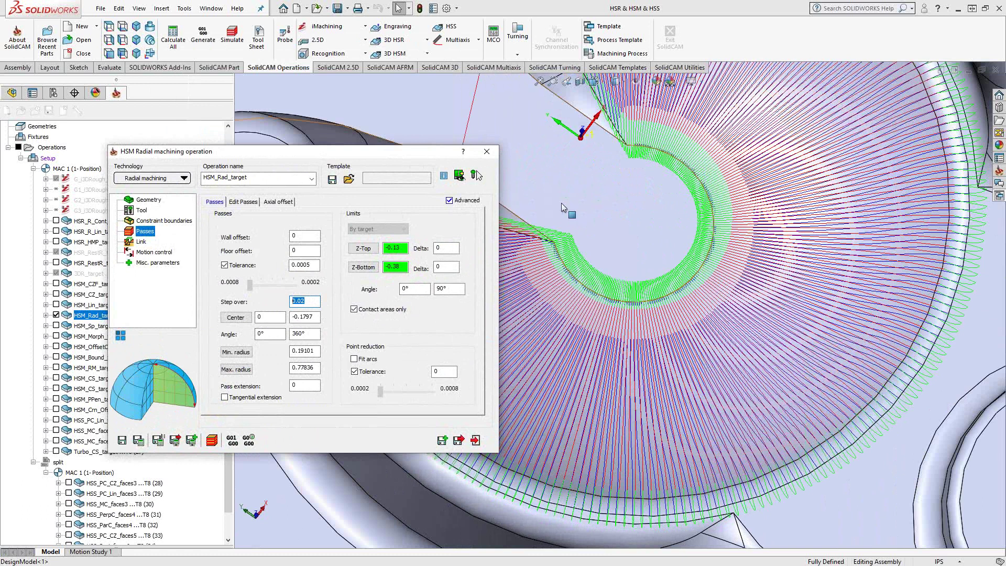
click(487, 151)
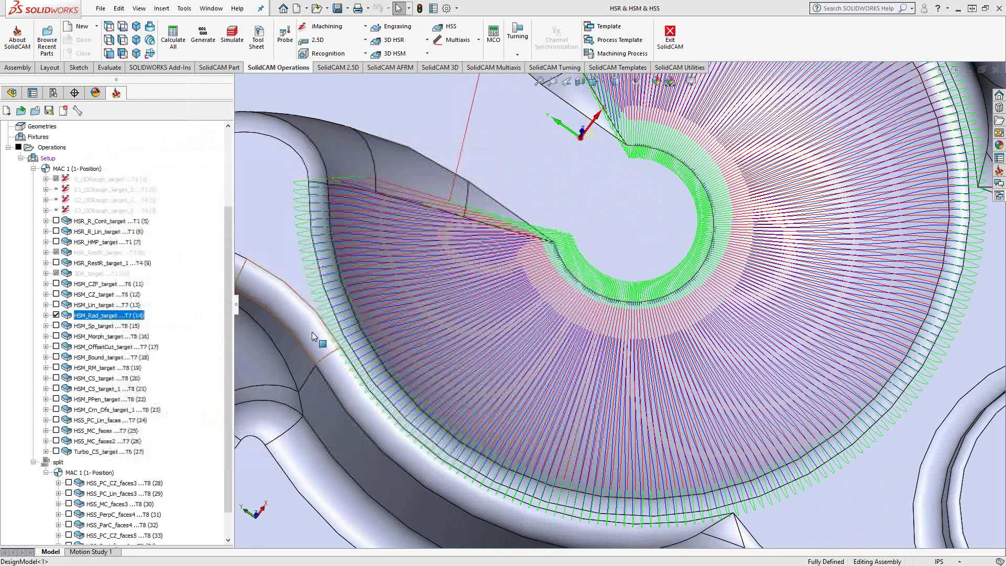
click(56, 315)
Display the HSM_Sp_target toolpath, inspect its spiral passes around the conical boss from directly above and in isometric view, and hide it.
click(56, 325)
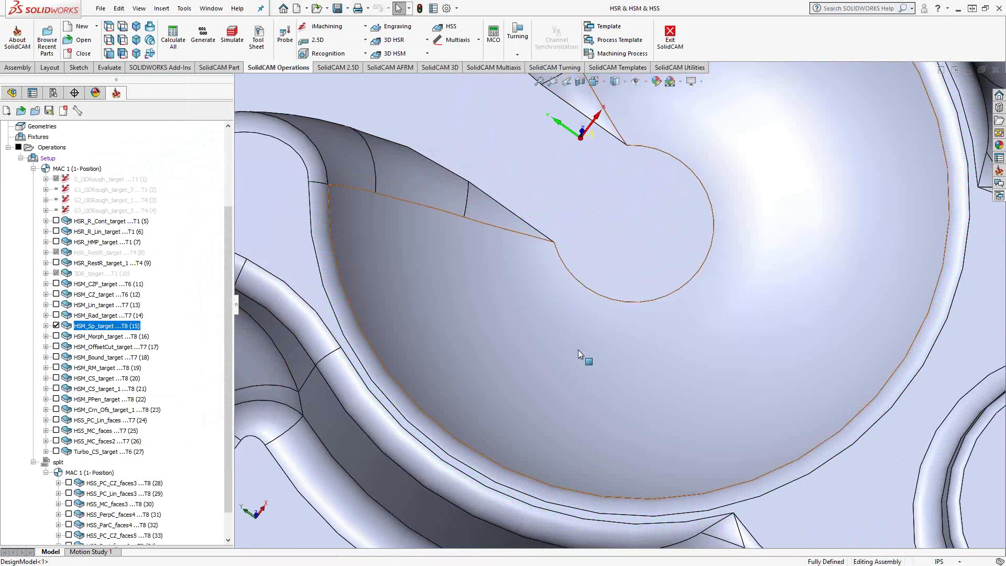
scroll(578, 350, up, 5)
middle_drag(668, 380, 849, 283)
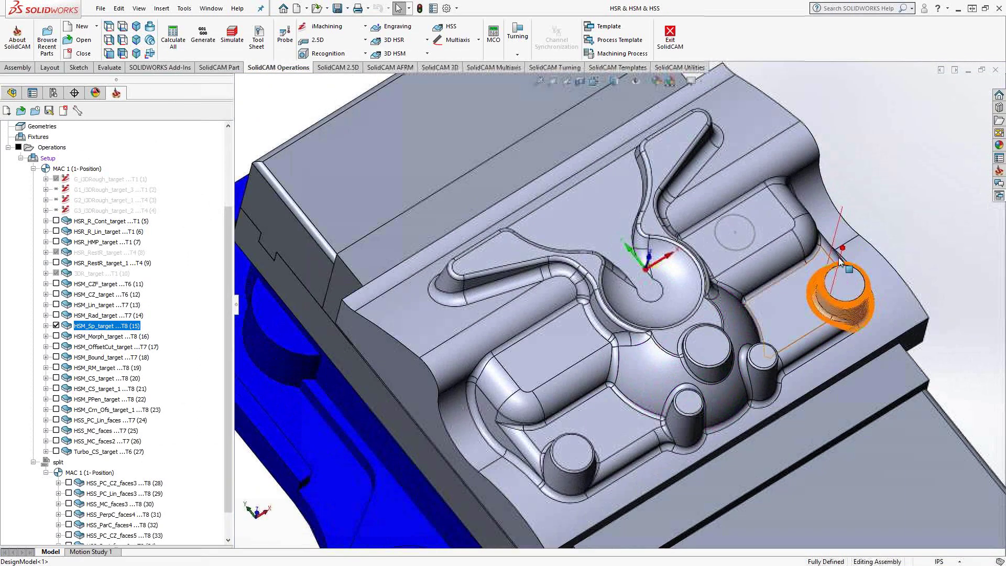
right_click(850, 283)
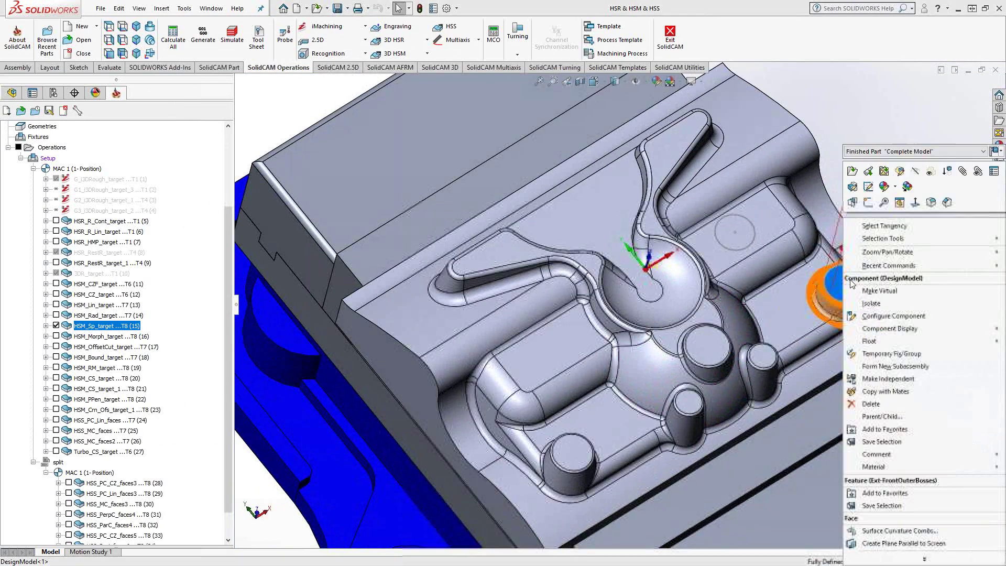
click(915, 202)
scroll(650, 272, down, 8)
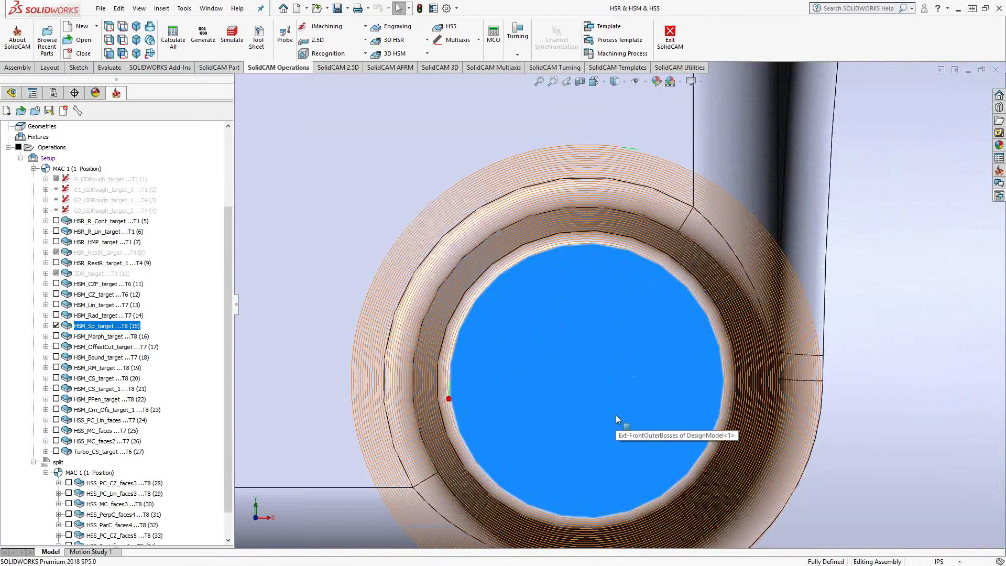
key(ctrl+7)
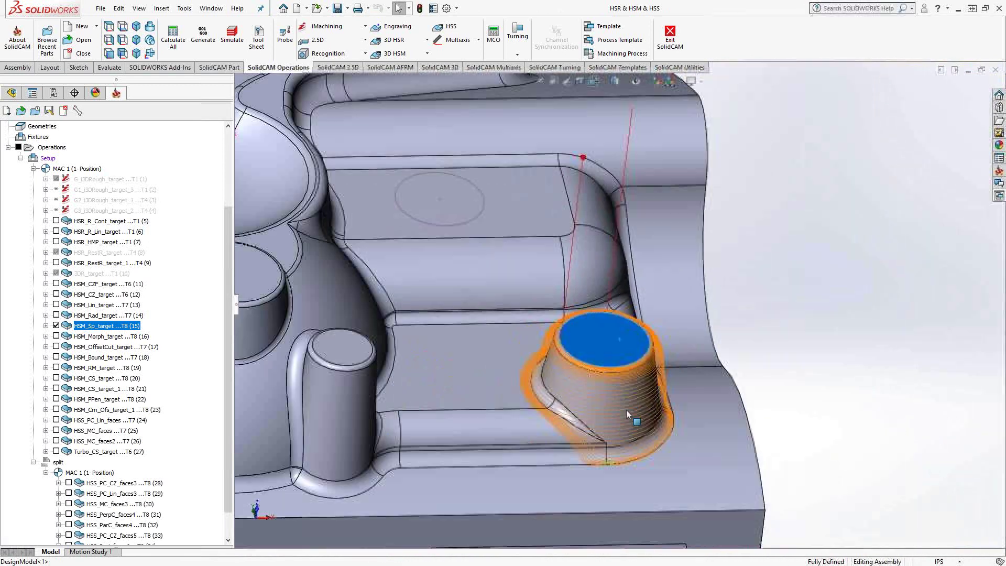
scroll(617, 434, down, 4)
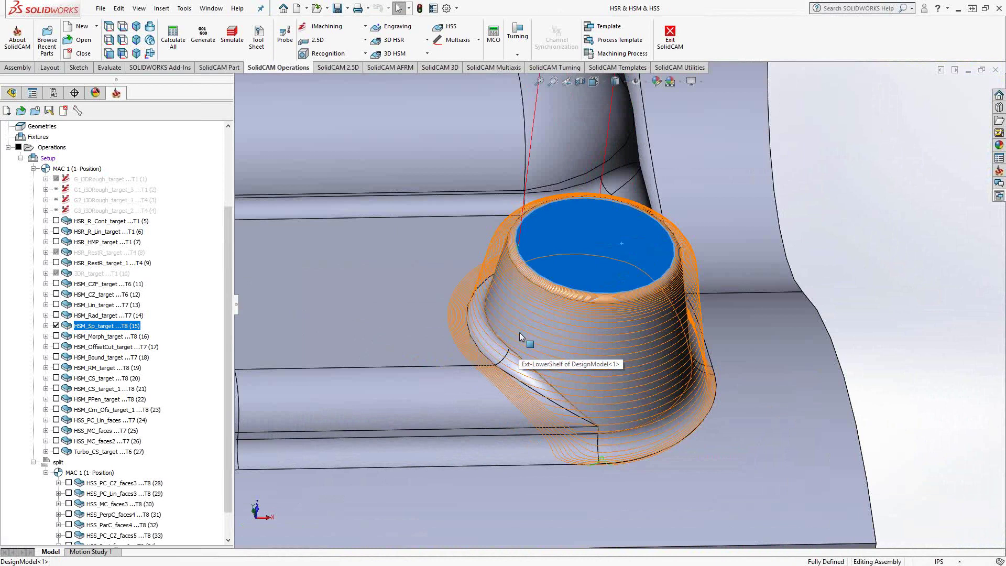
click(56, 326)
Open the HSM_Sp_target operation, show its user-defined Spiral constraint boundary on the model, and exit the operation.
double_click(79, 326)
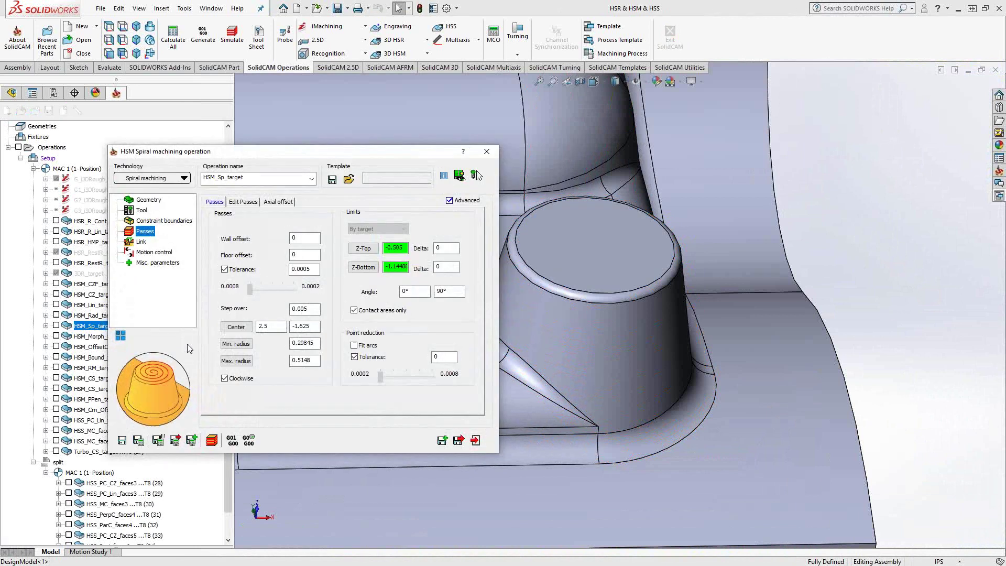
click(160, 221)
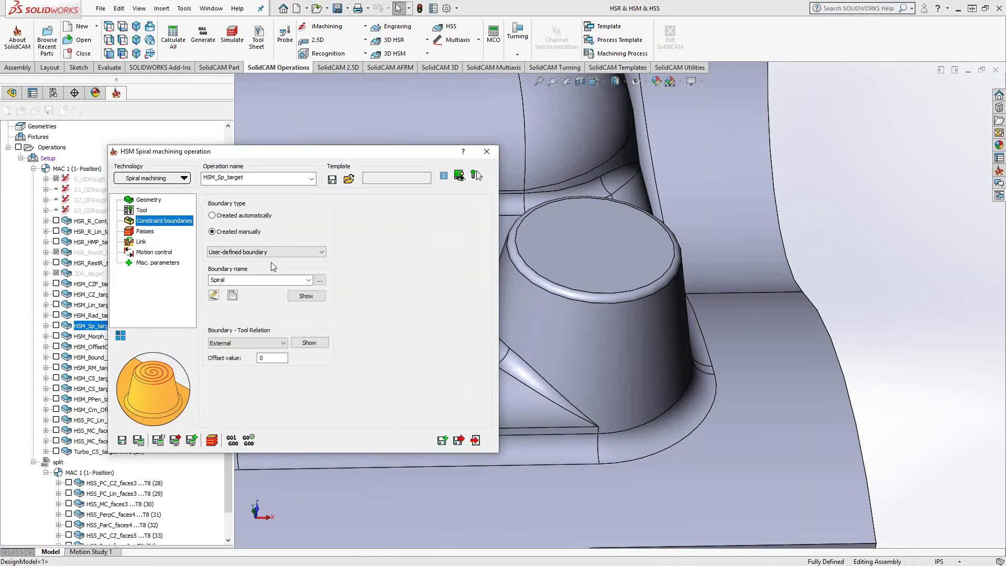
click(308, 296)
scroll(583, 275, up, 3)
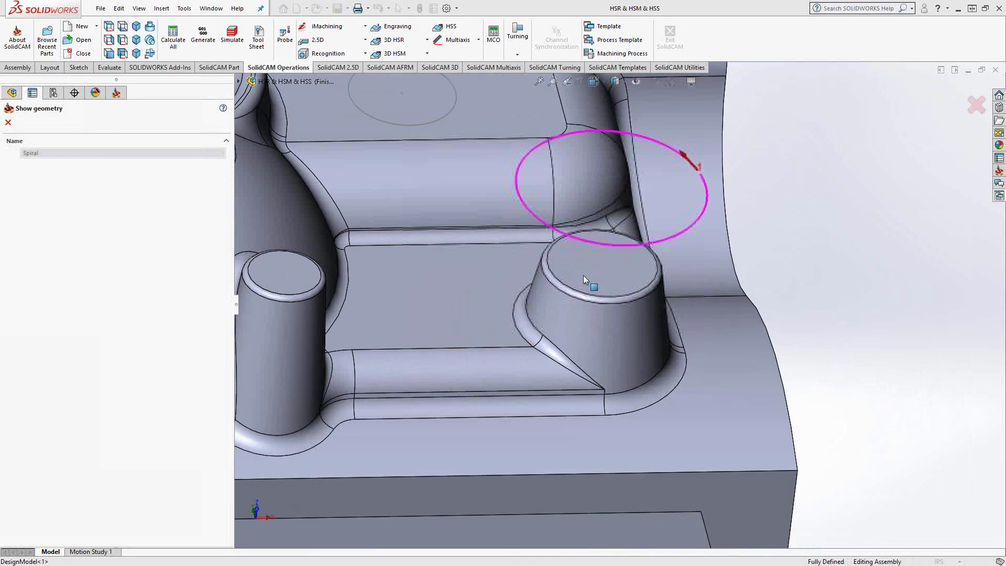
click(8, 123)
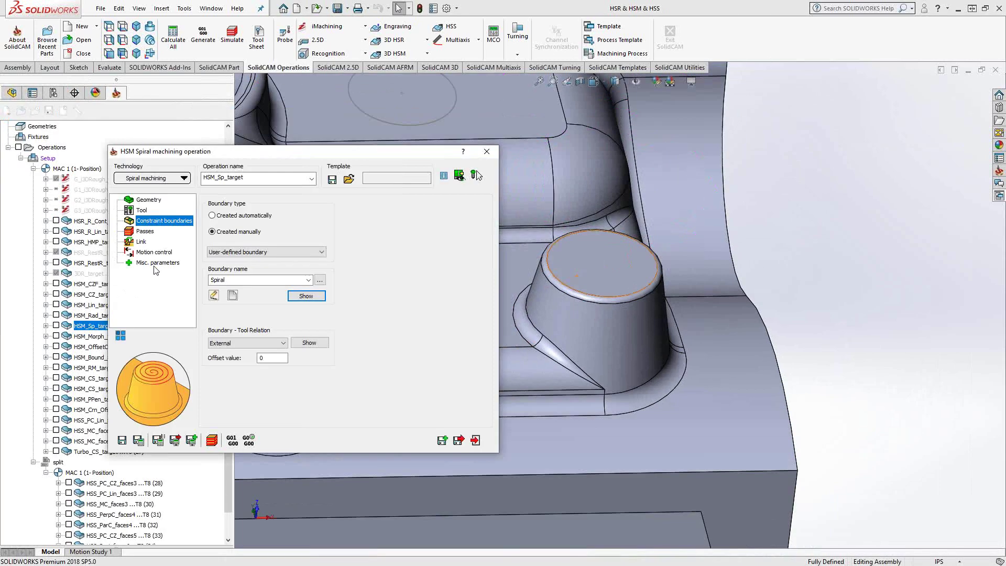
click(475, 440)
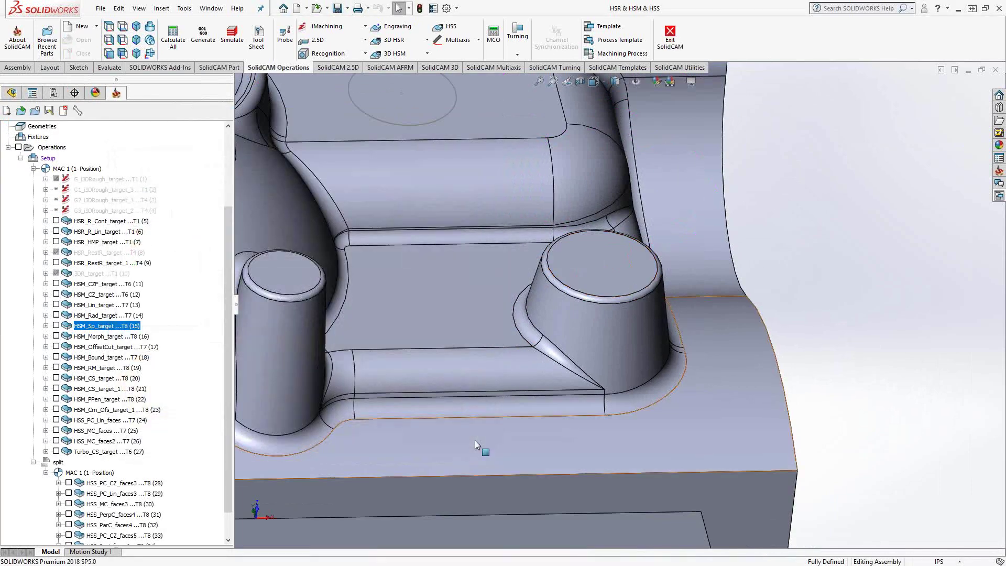
Display the HSM_Morph_target toolpath, inspect its passes on the curved wall below the flat with the circle, and hide it.
middle_drag(458, 347, 454, 372)
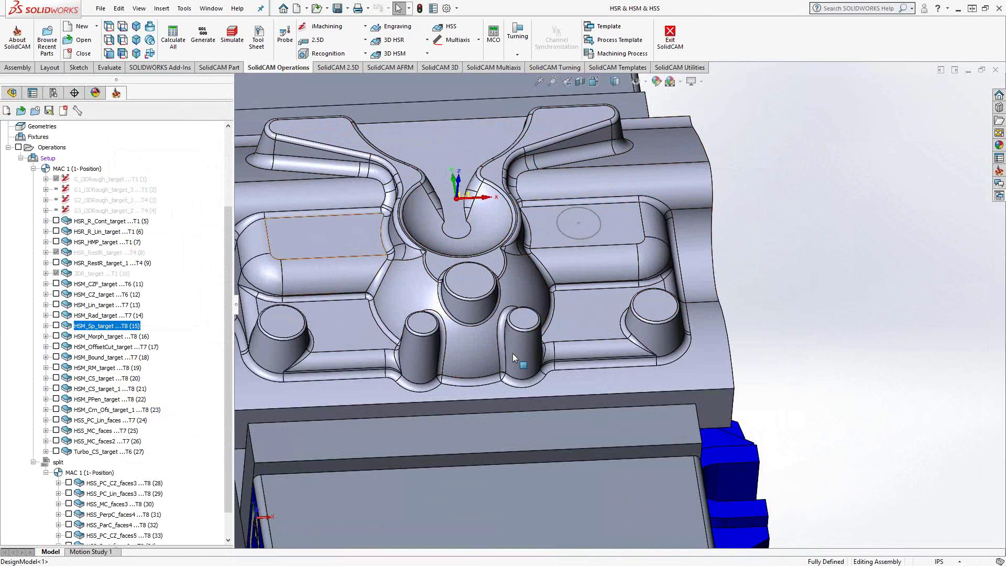
scroll(634, 317, down, 2)
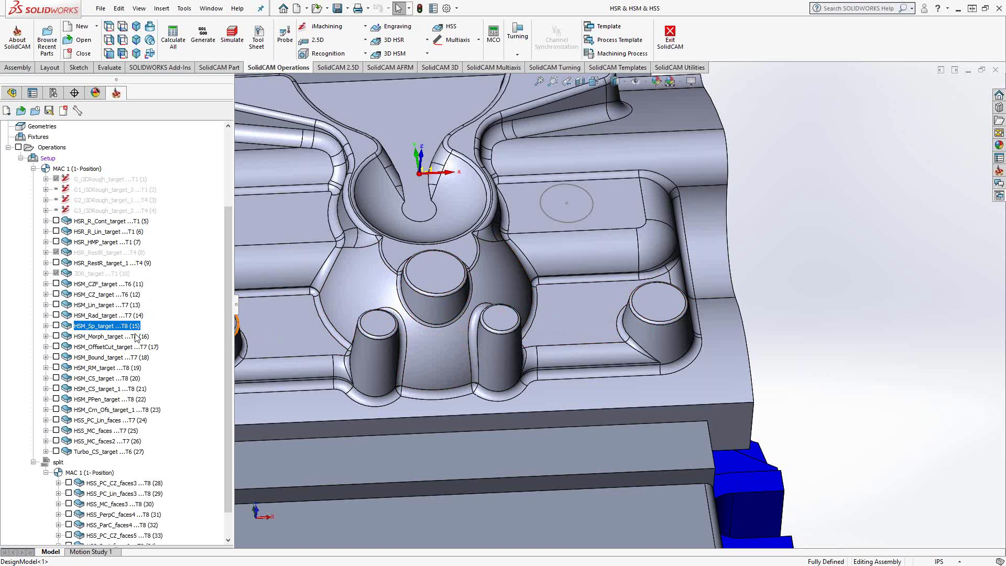
click(56, 336)
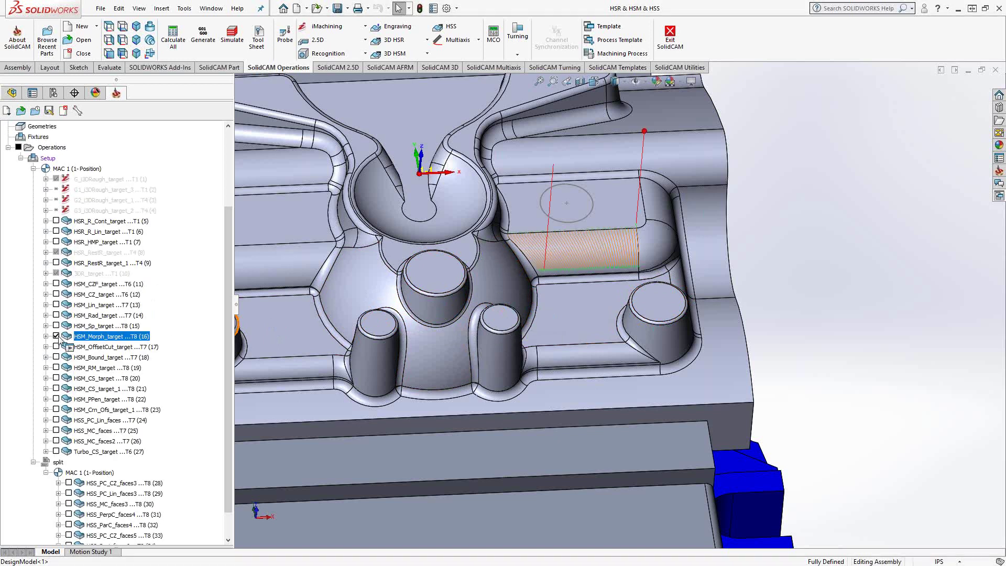
middle_drag(589, 264, 550, 270)
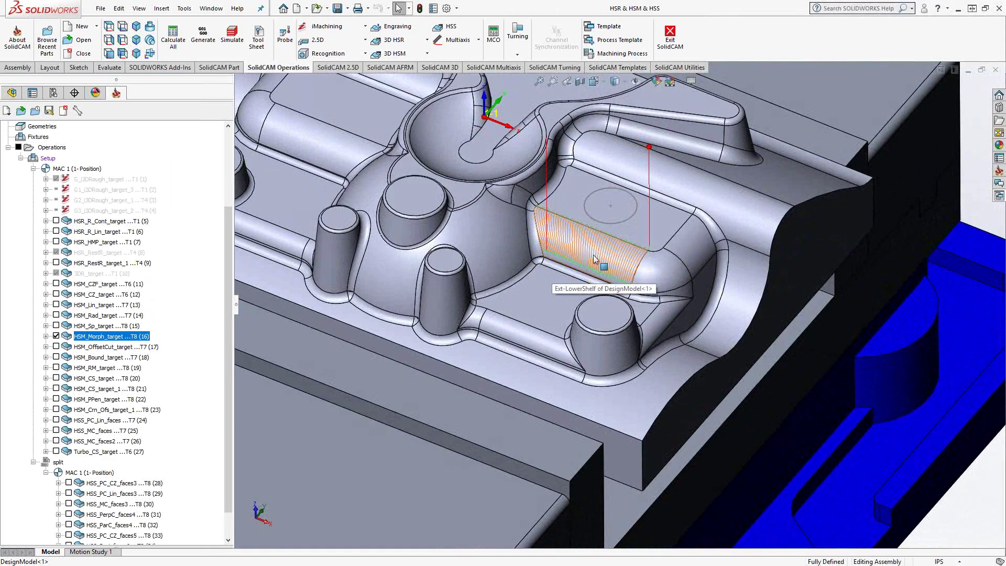
scroll(593, 254, down, 3)
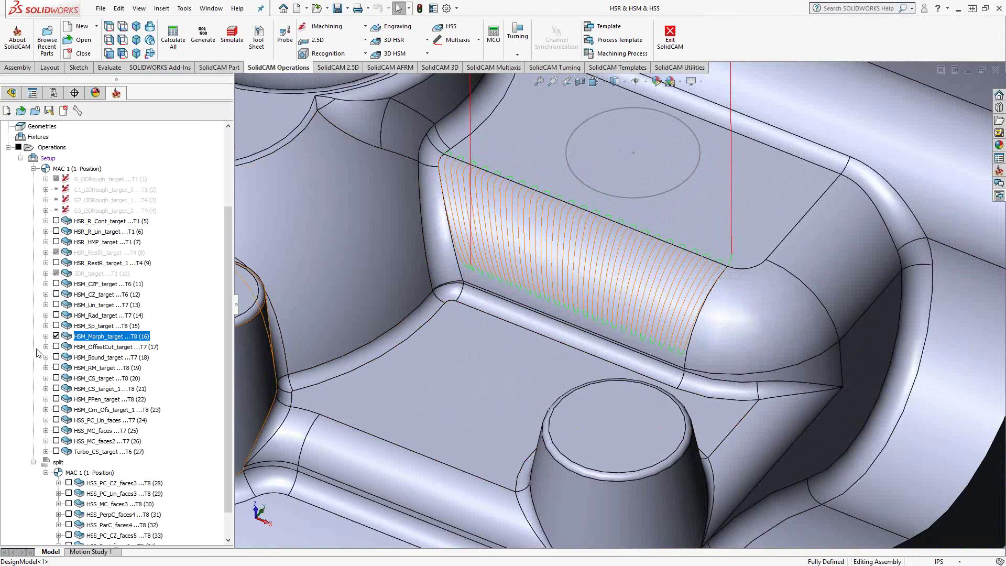
click(56, 336)
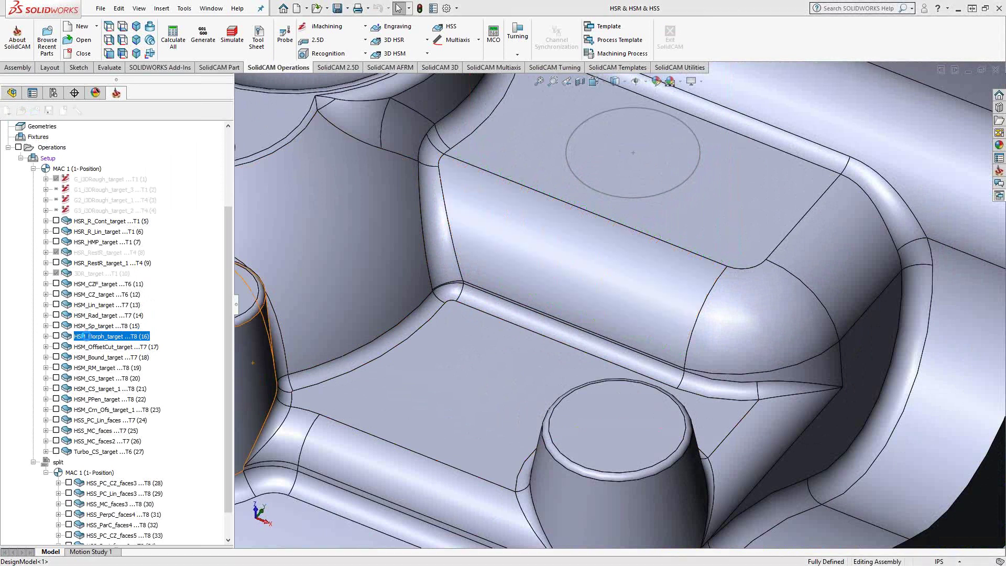
Open the HSM_Morph_target operation and show its drive curves Morph 1 and Morph 2 on the model.
double_click(87, 337)
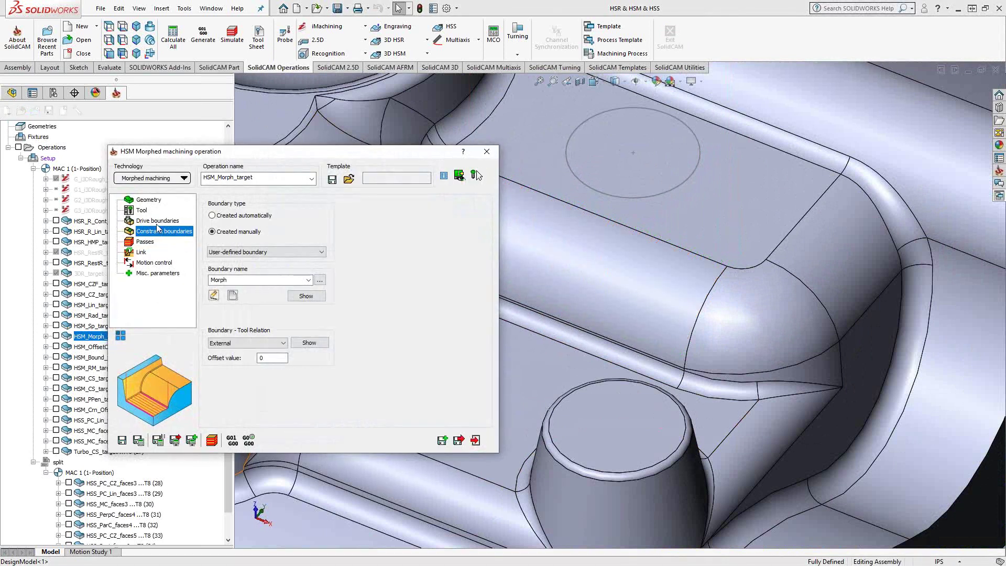
click(157, 222)
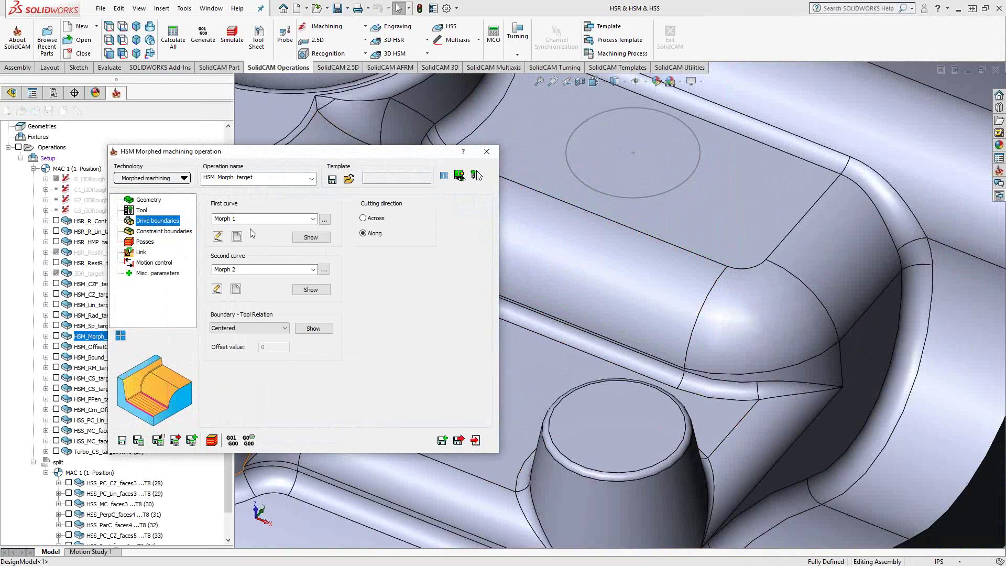
click(311, 236)
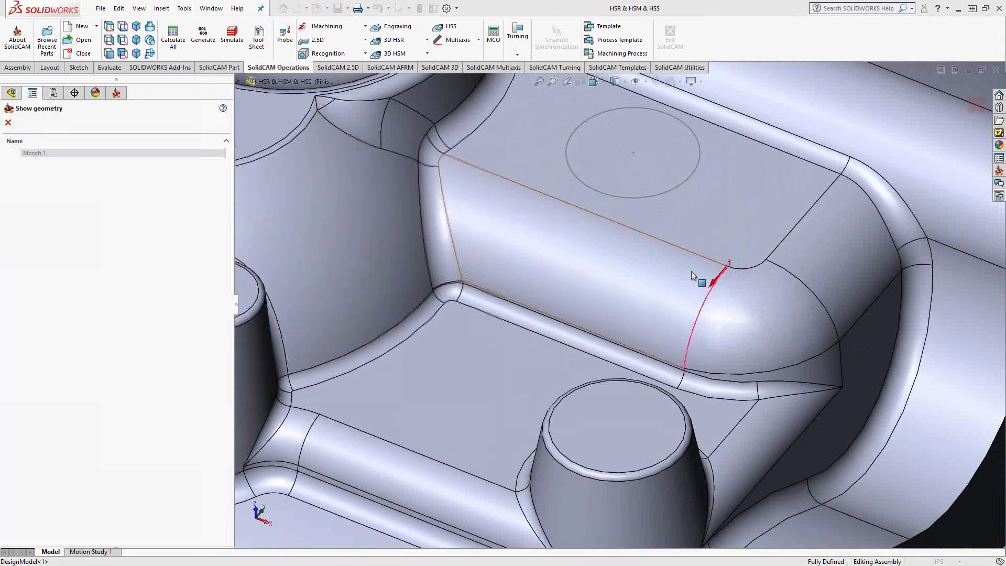
click(8, 122)
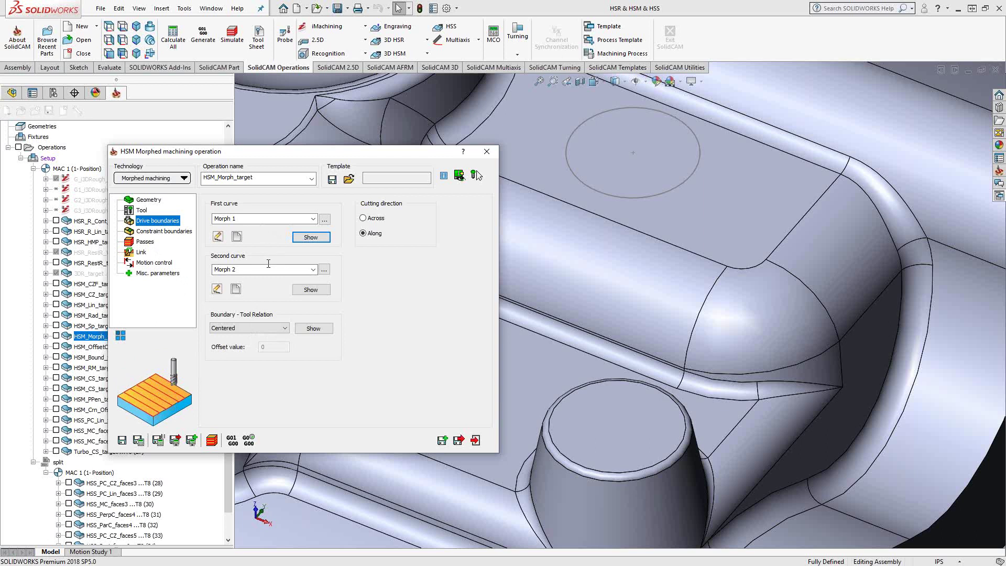
click(317, 291)
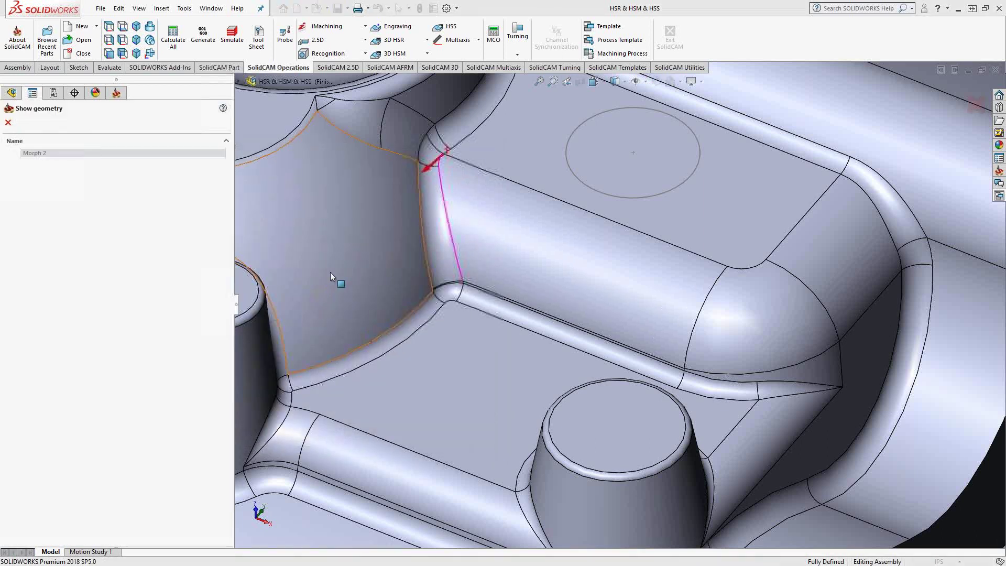
click(8, 122)
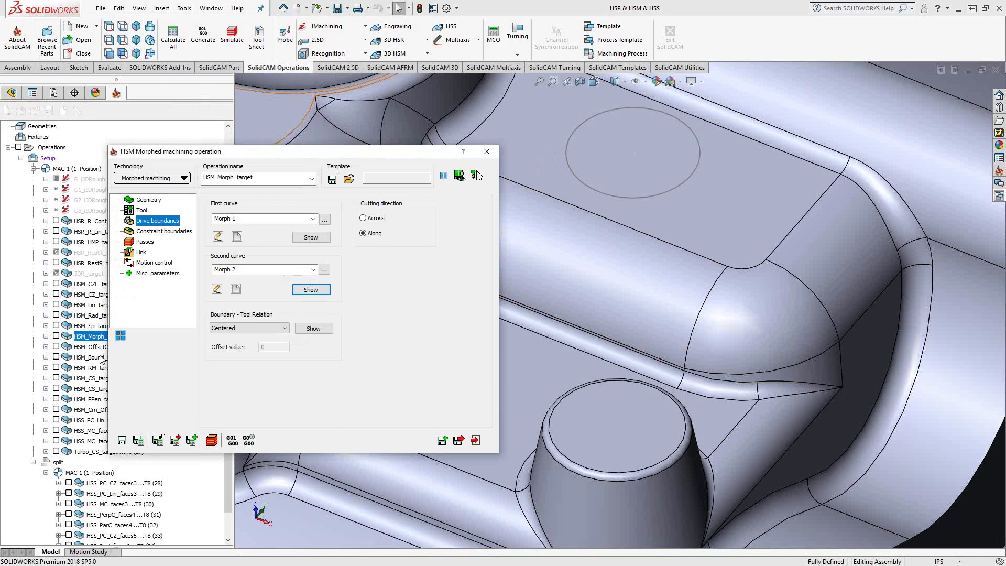
Display the HSM_Morph_target toolpath together with its Morph constraint boundary, exit the operation, and hide the toolpath.
click(56, 336)
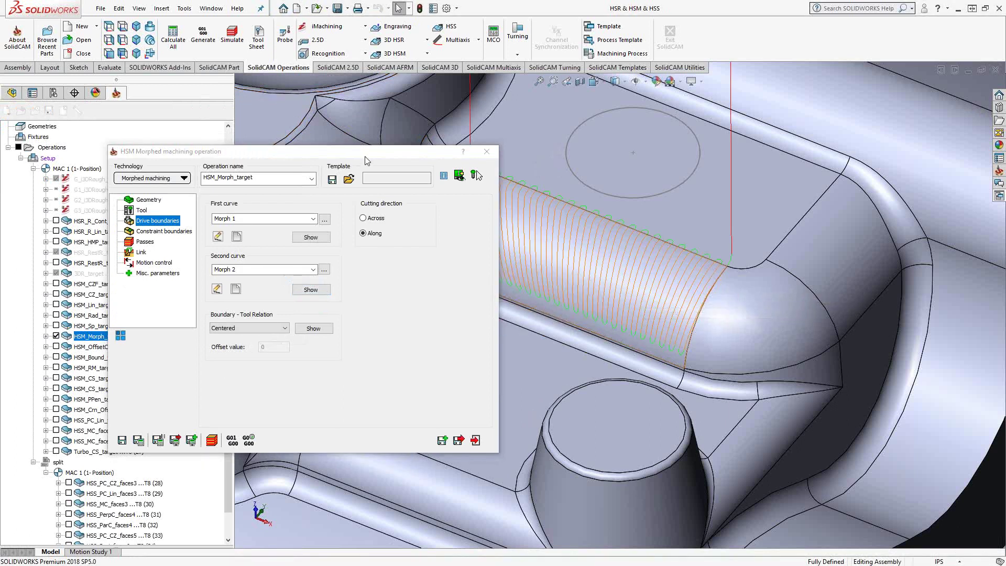
drag(366, 158, 278, 159)
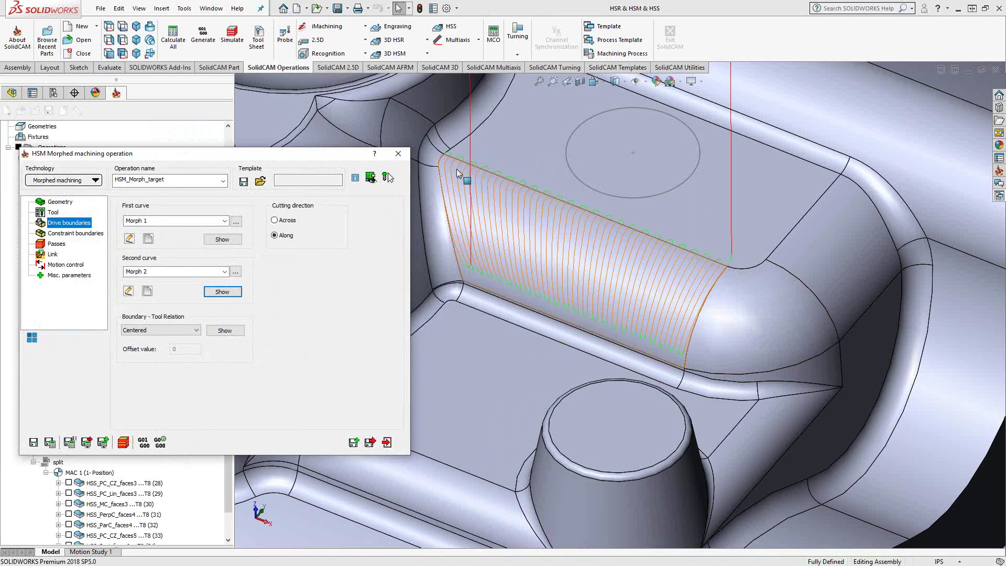
click(71, 234)
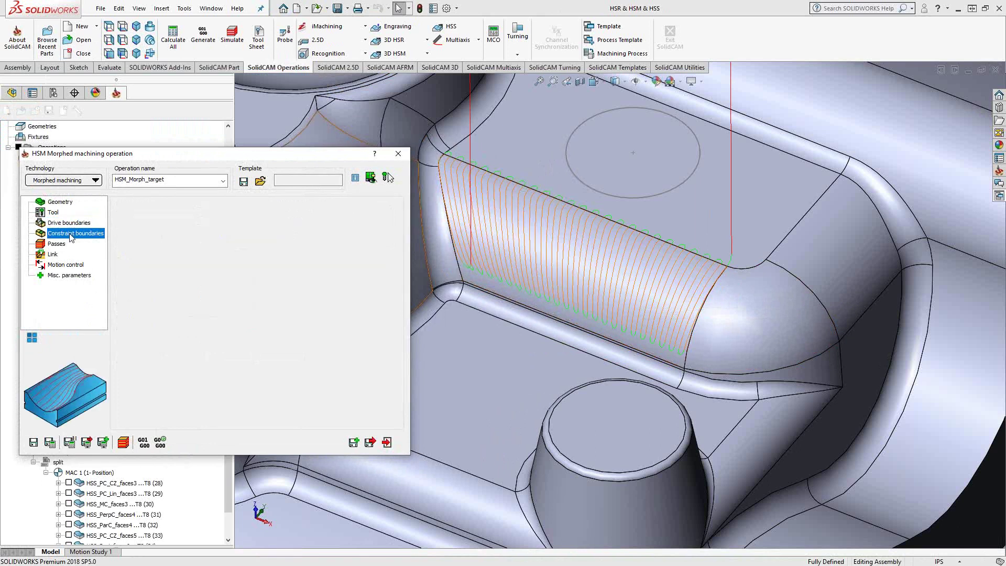
click(209, 302)
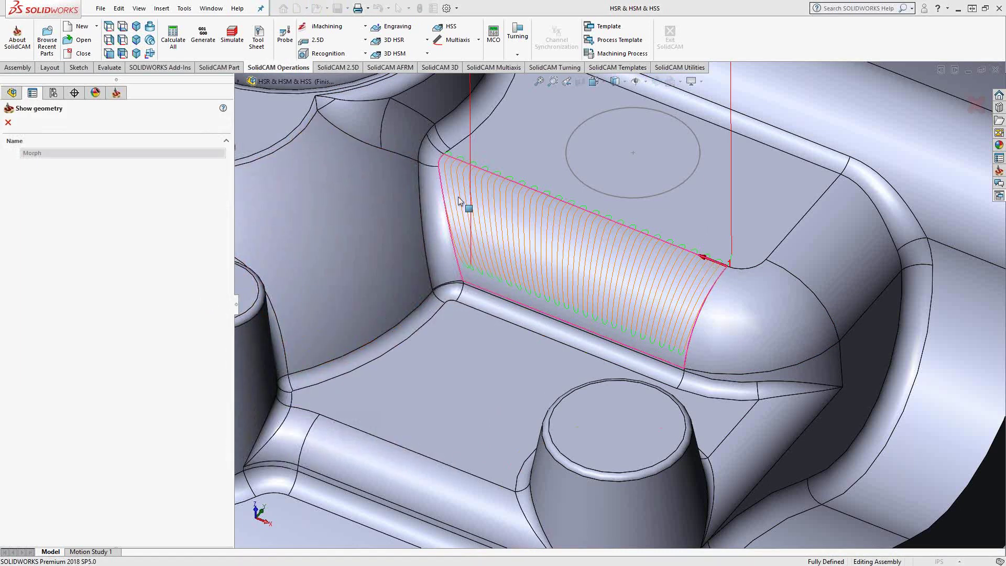
click(8, 123)
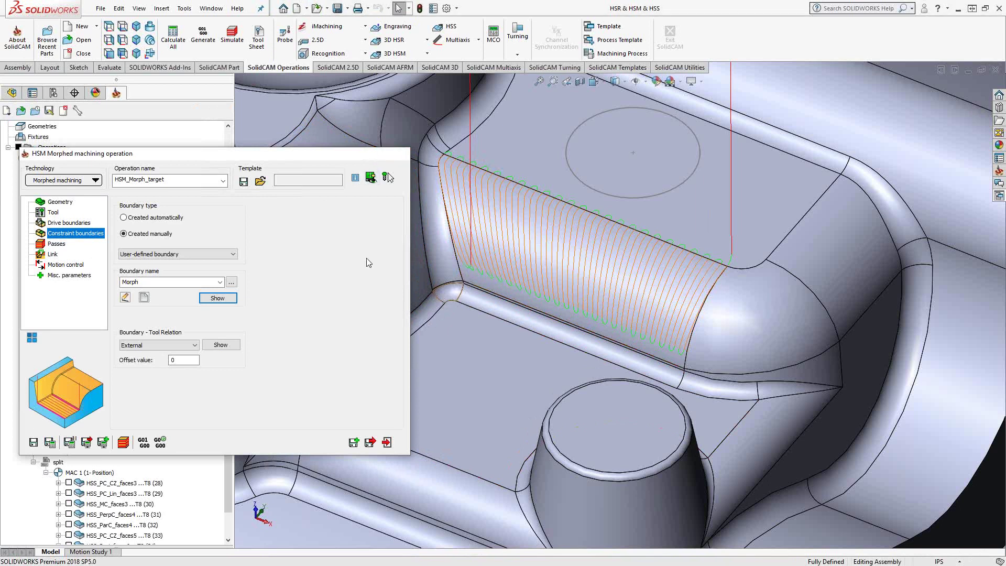
click(56, 336)
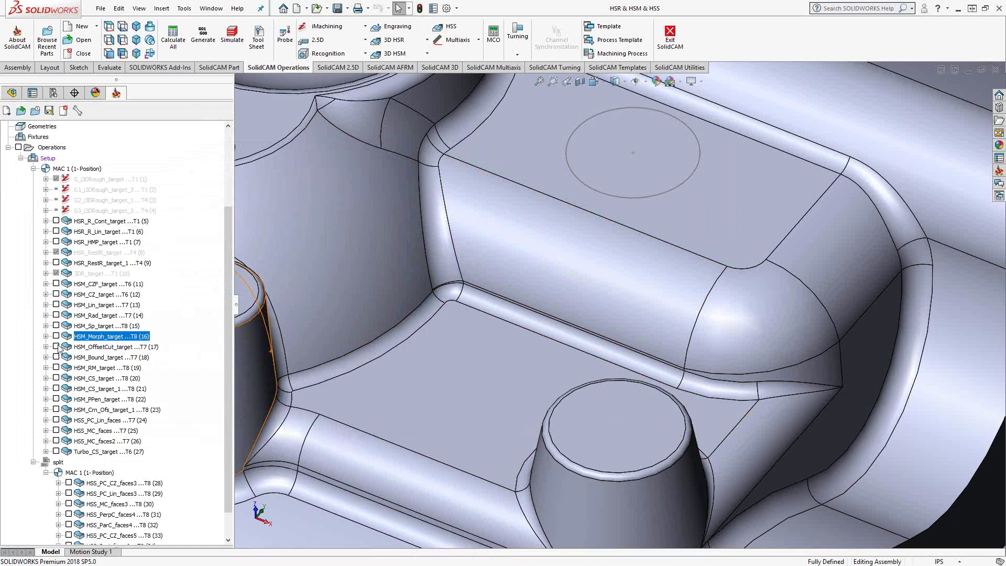
Display the HSM_OffsetCut_target toolpath and inspect its passes along the outer end of the part.
click(56, 346)
middle_drag(424, 368, 529, 379)
scroll(529, 379, up, 5)
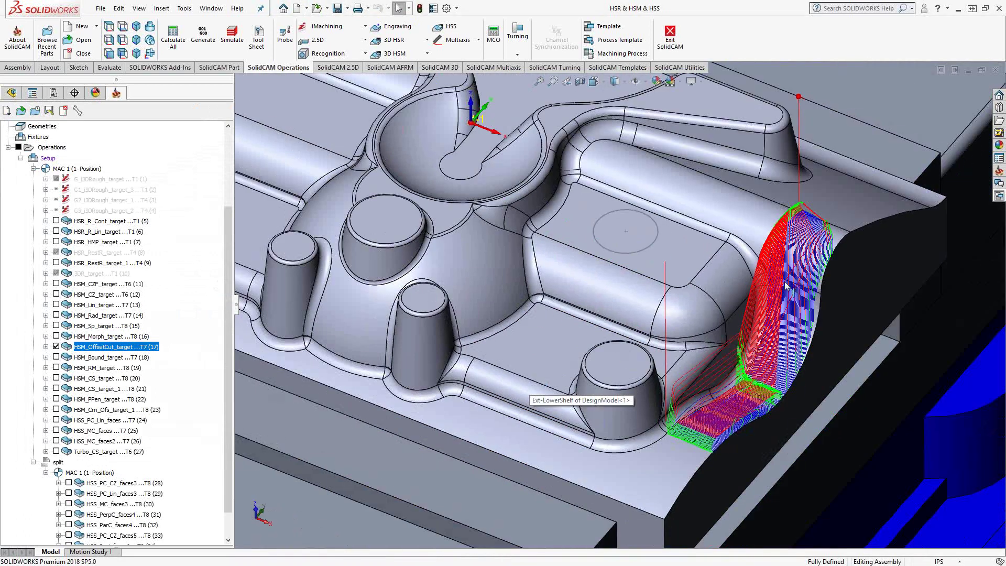
Hide the HSM_OffsetCut_target toolpath, open the operation, and show its Offset drive curve on the model.
scroll(760, 314, down, 5)
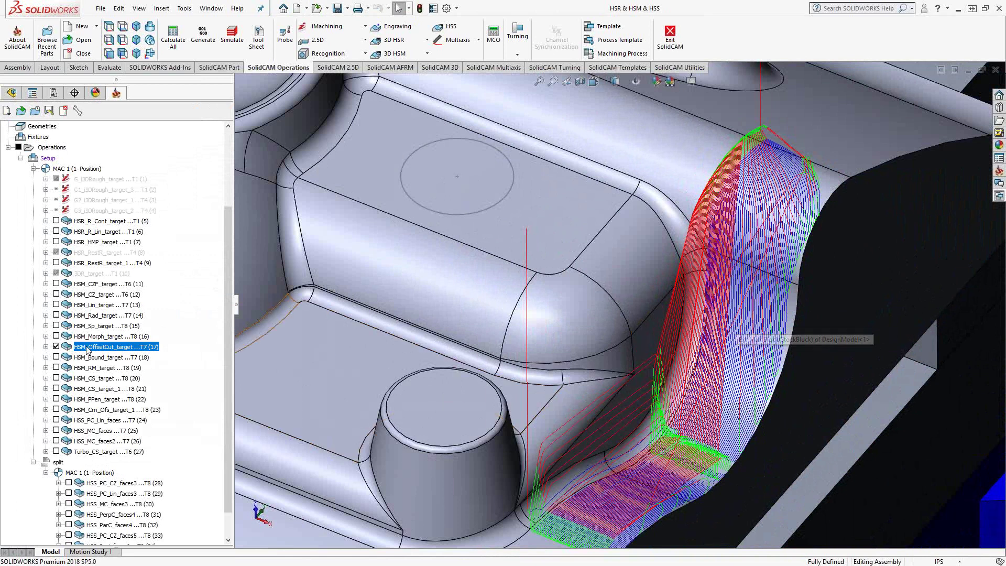
click(57, 346)
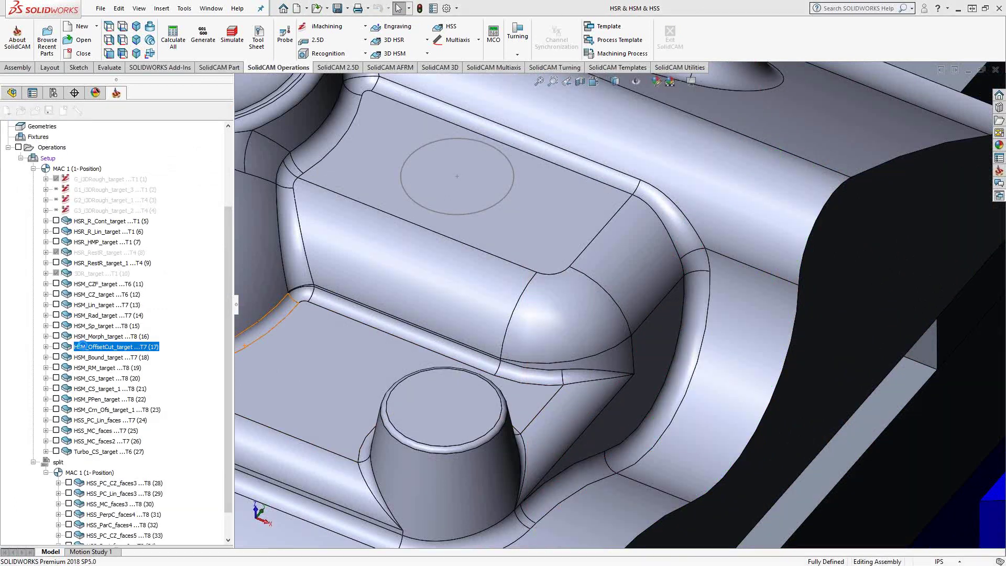
double_click(87, 345)
click(63, 223)
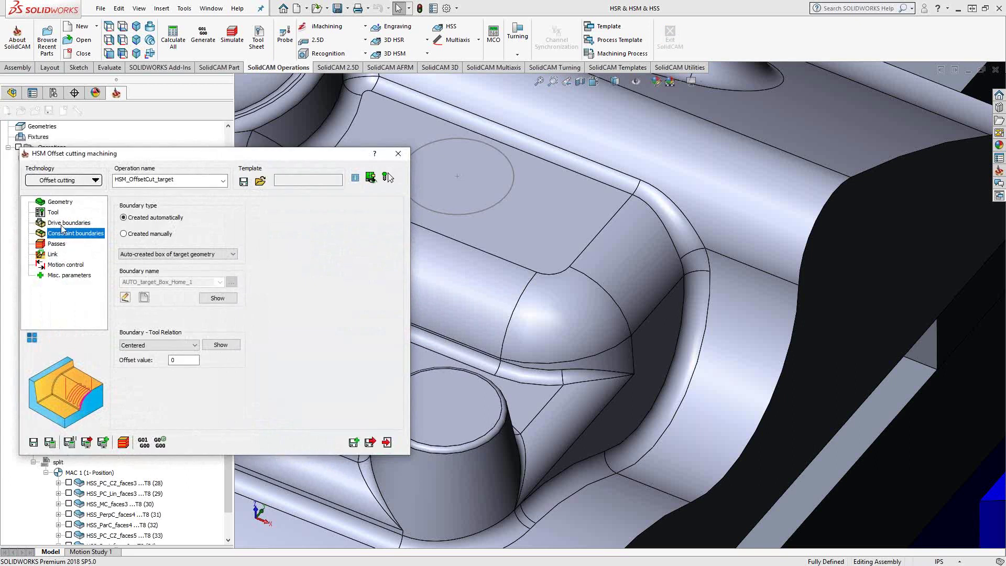
click(220, 240)
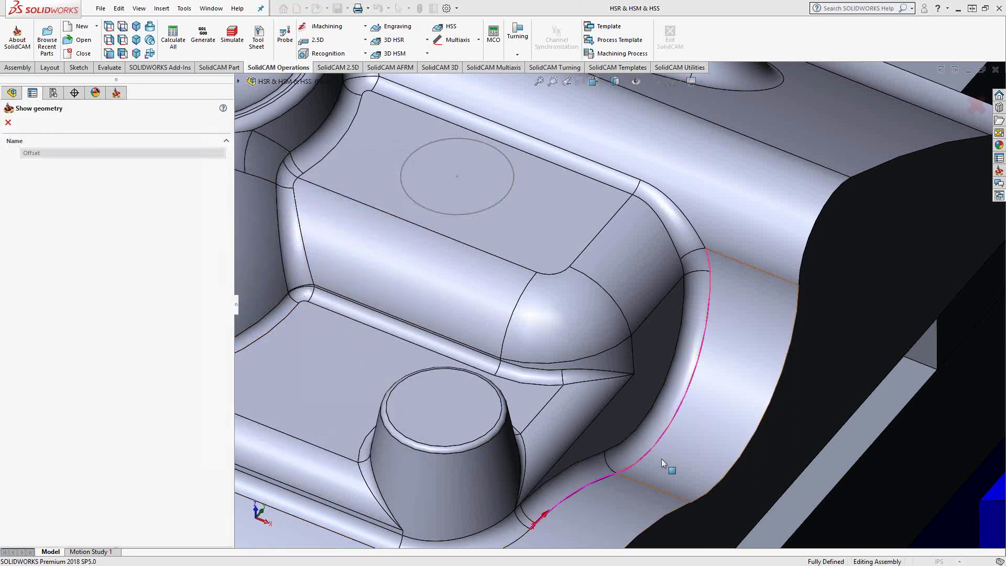
click(8, 122)
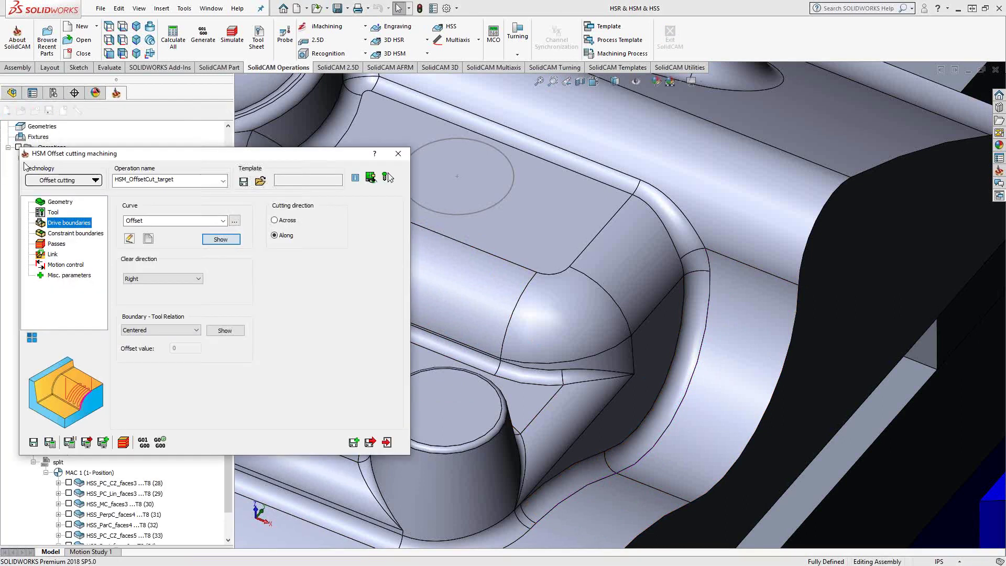
Review the clear offset and step over in HSM_OffsetCut_target's pass parameters, check its constraint boundaries, and exit the operation.
click(55, 244)
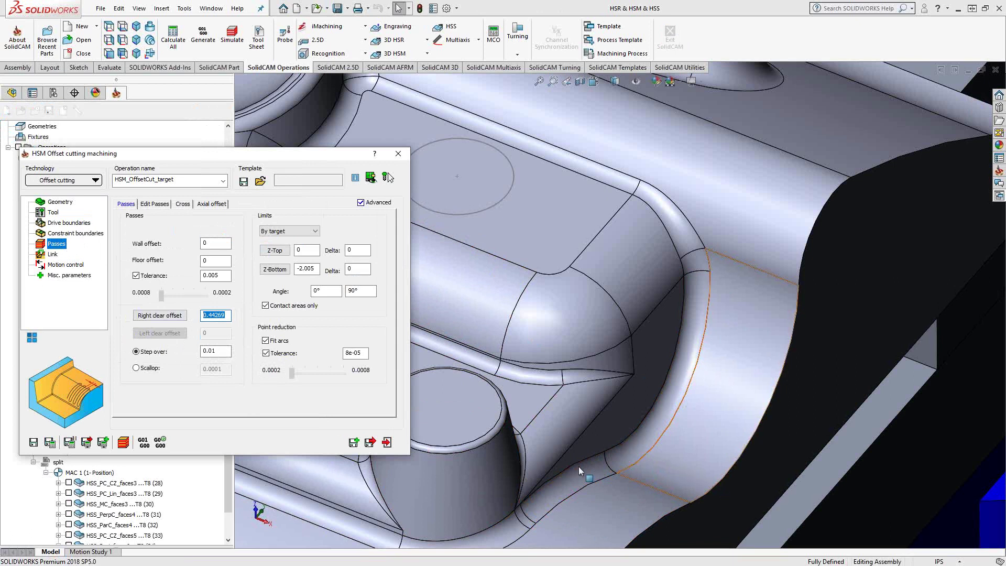
click(215, 351)
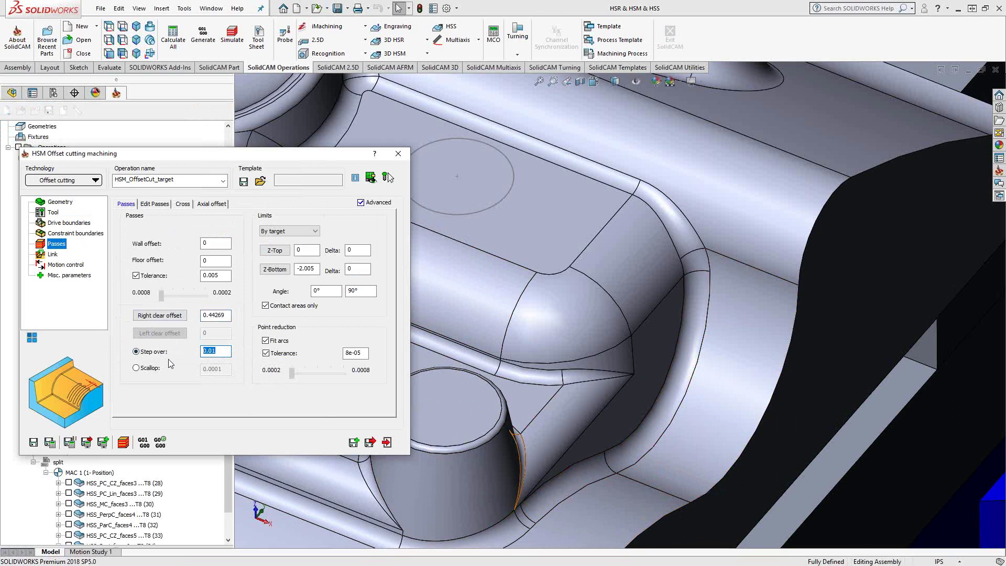
click(75, 234)
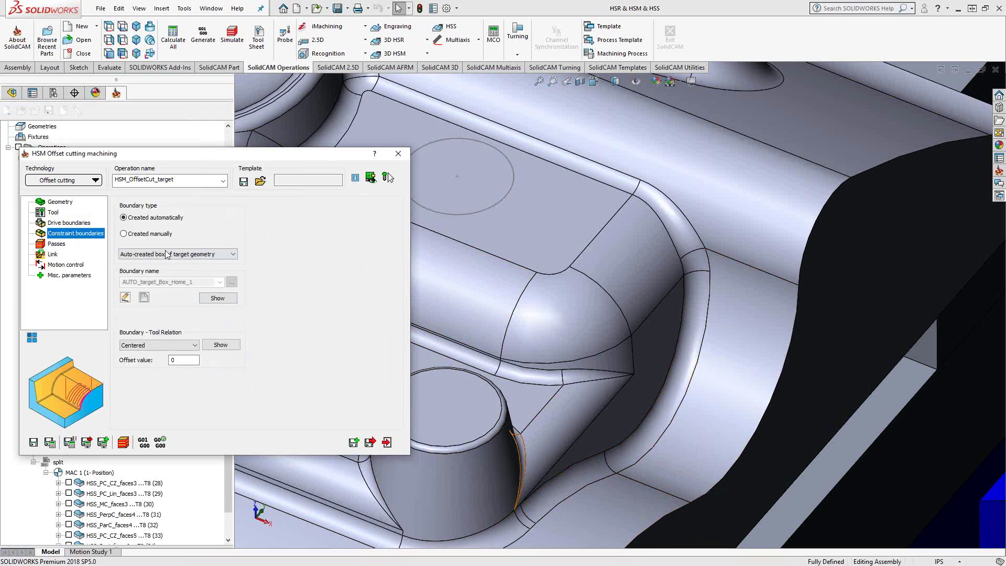
click(57, 244)
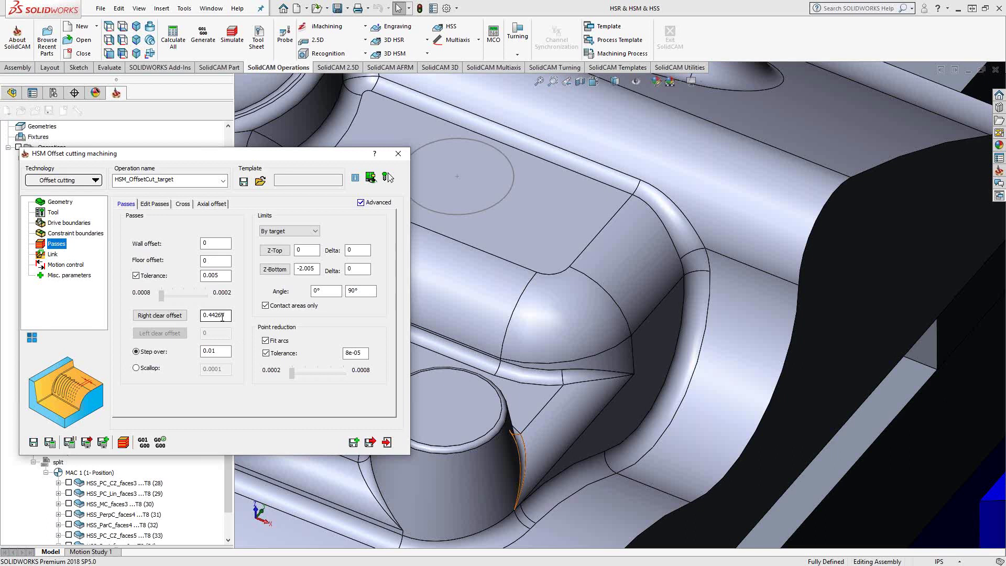
click(387, 443)
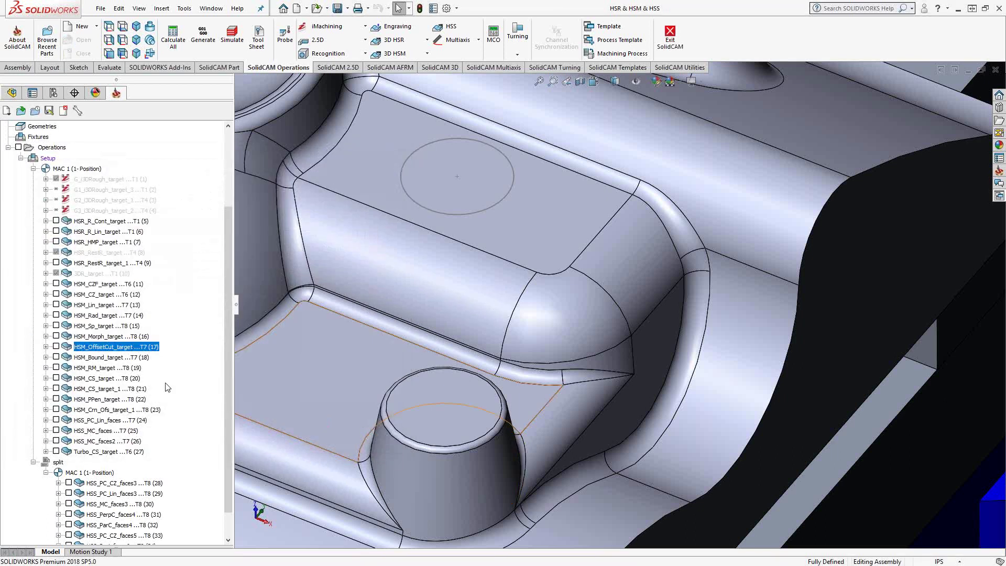
Redisplay the HSM_OffsetCut_target toolpath, inspect how its passes follow the drive curve at the part's outer end, and hide it.
click(56, 347)
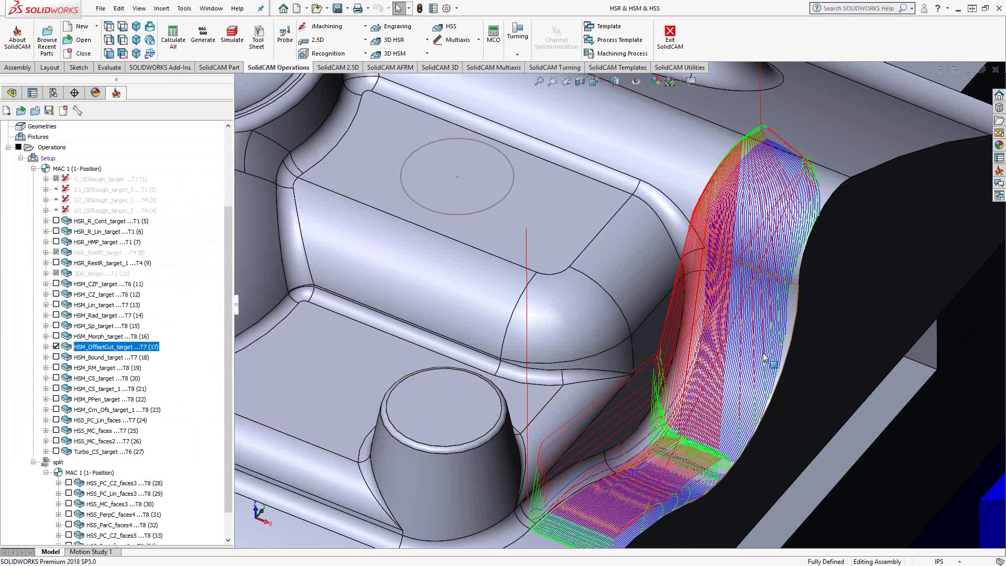
scroll(668, 482, up, 3)
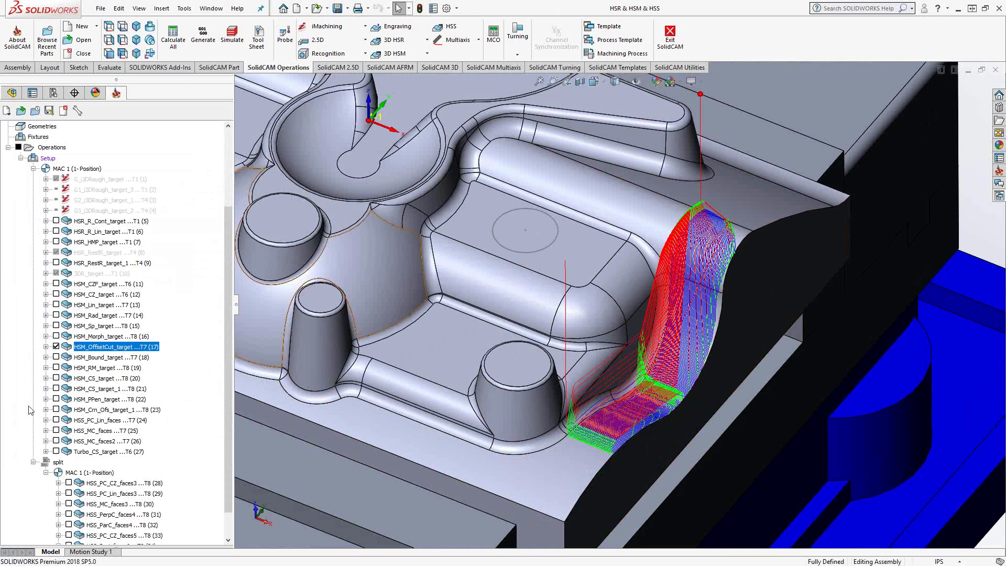
click(56, 347)
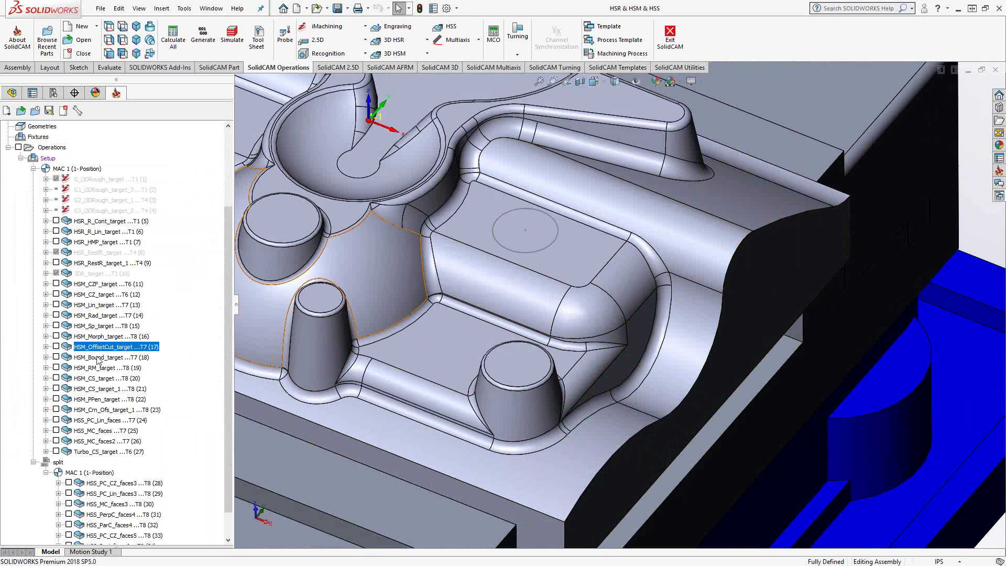
Display the HSM_Bound_target toolpath with the whole part in view, inspect its pass along the part's outer edges, and hide it.
click(56, 357)
key(f)
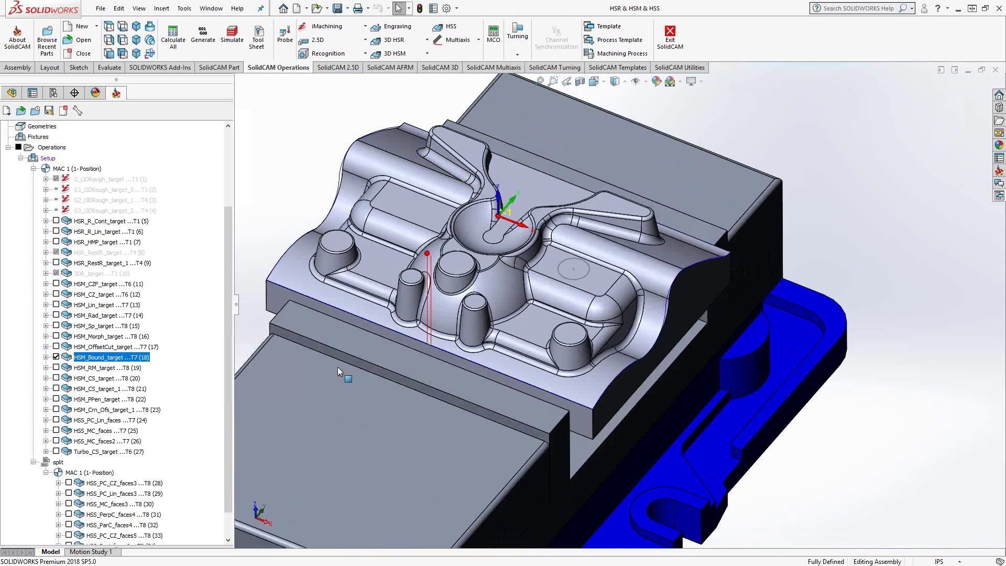
scroll(546, 306, down, 4)
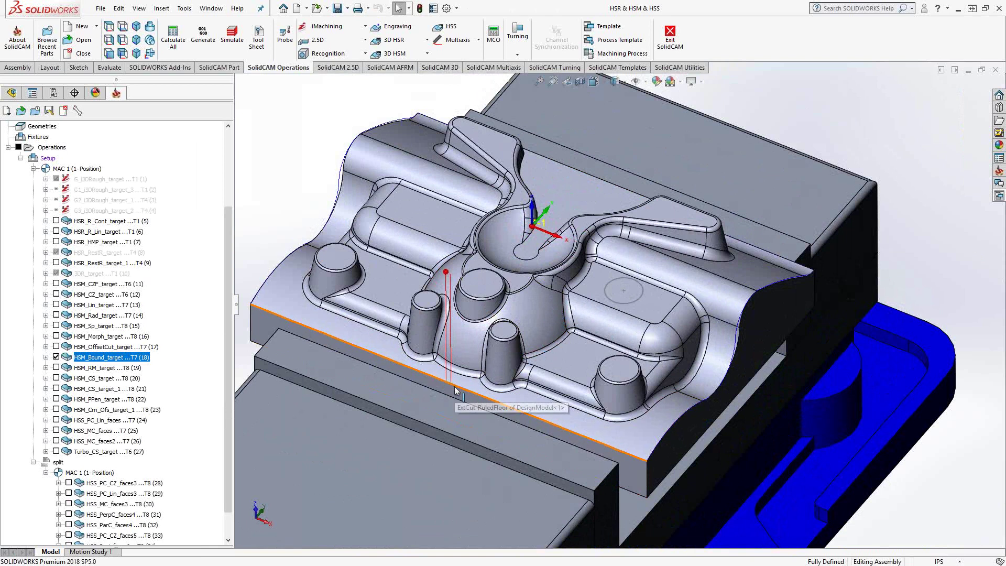
click(56, 356)
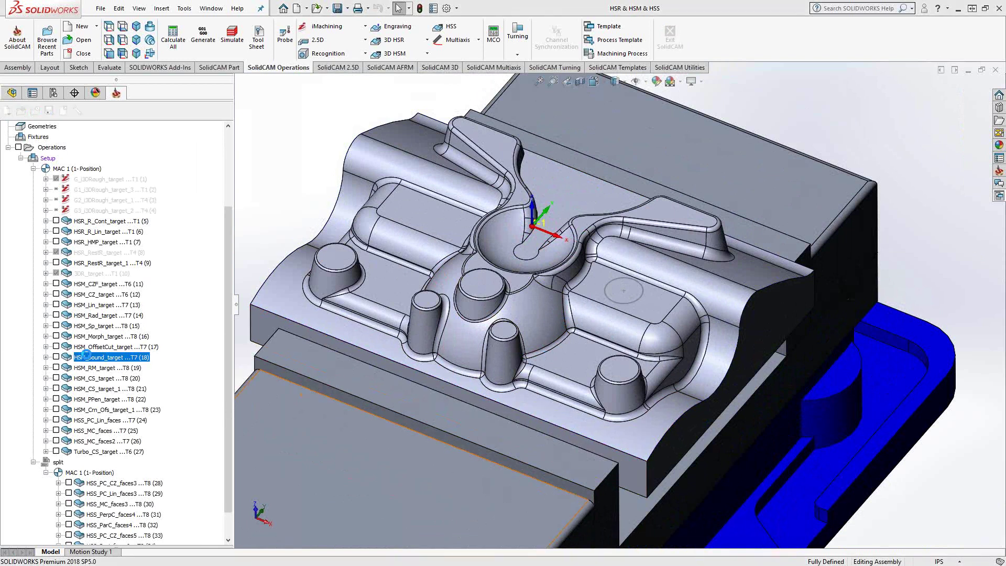
Open the HSM_Bound_target operation, show its auto-created drive and constraint boundaries on the model, and exit the operation.
click(76, 224)
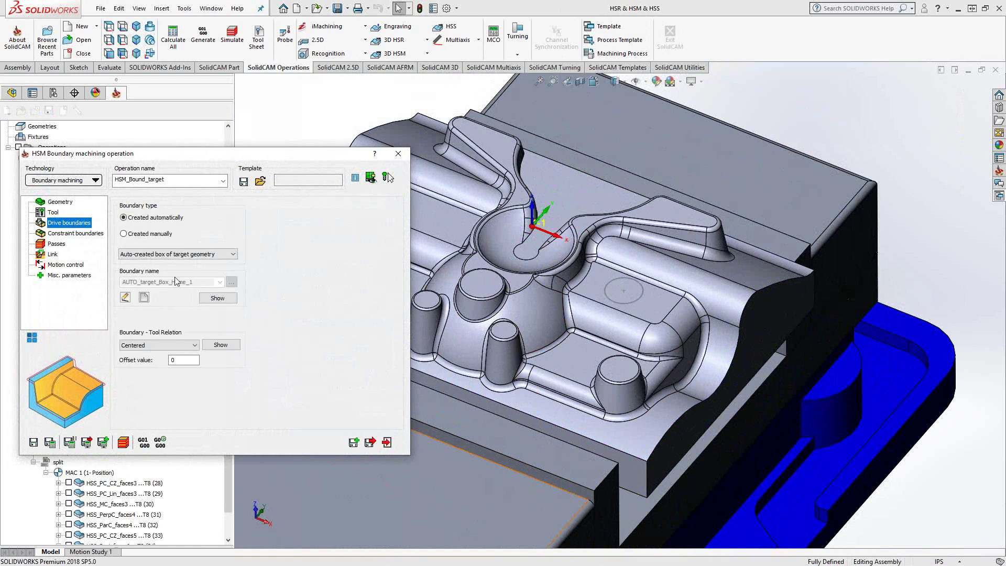
click(217, 298)
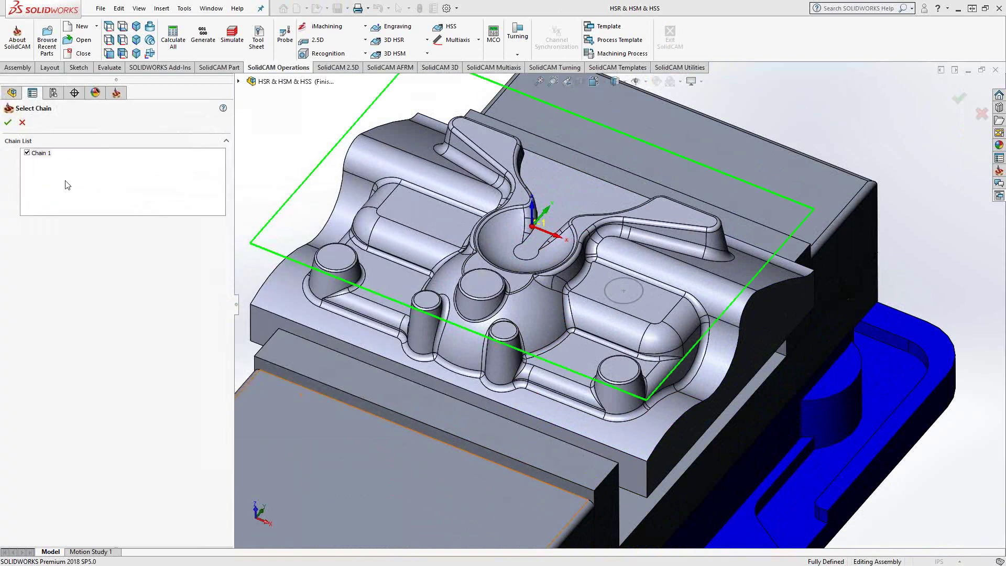
click(8, 122)
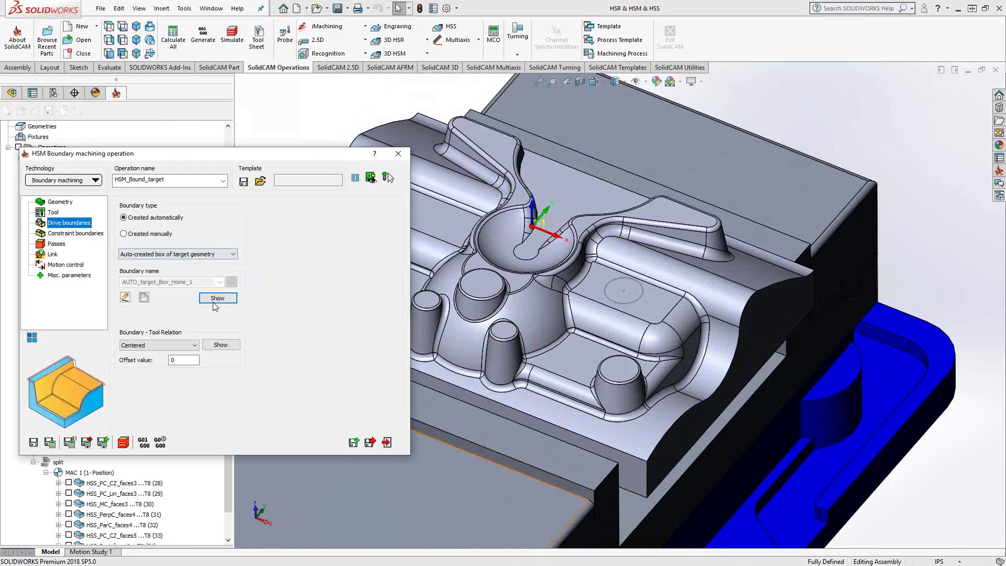
click(73, 233)
click(222, 300)
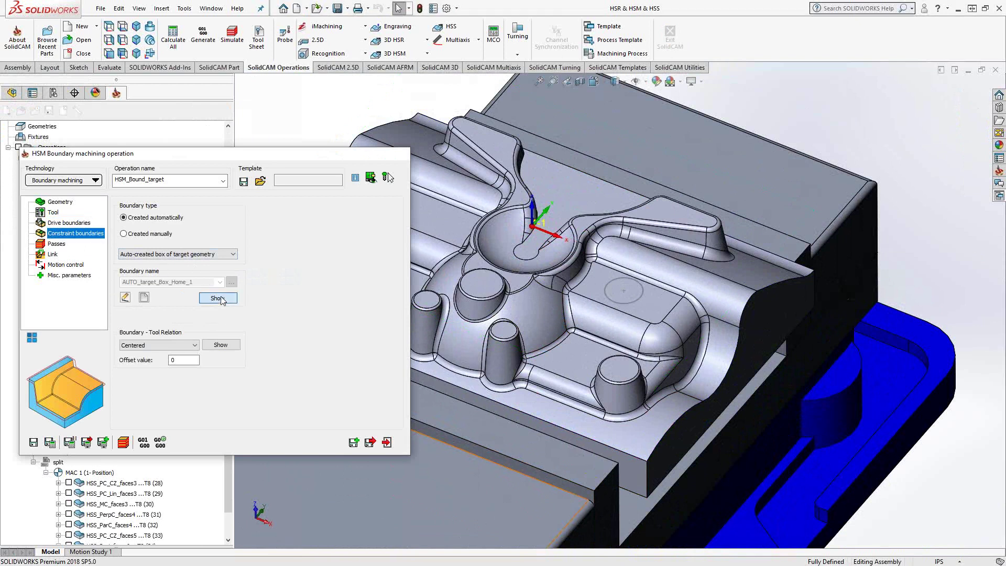
click(17, 119)
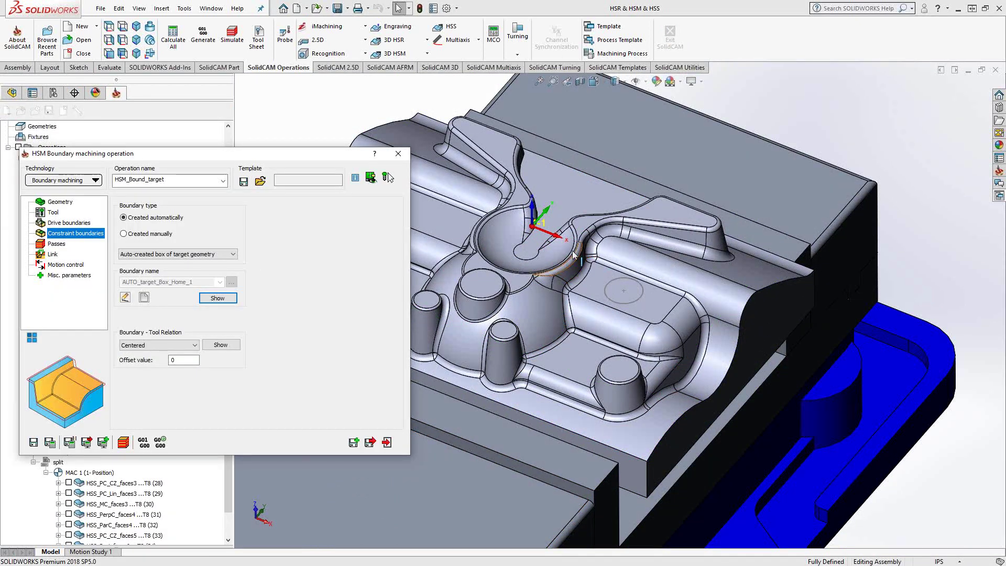
click(386, 442)
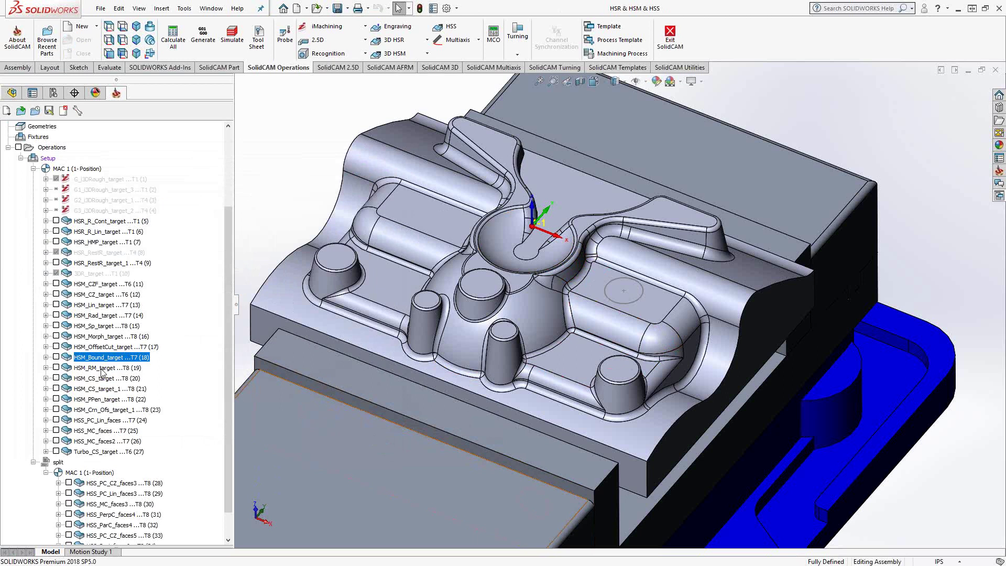
Display the HSM_RM_target toolpath, inspect its rest passes beside the front pins and along the wall above the bowl, and hide it.
click(56, 368)
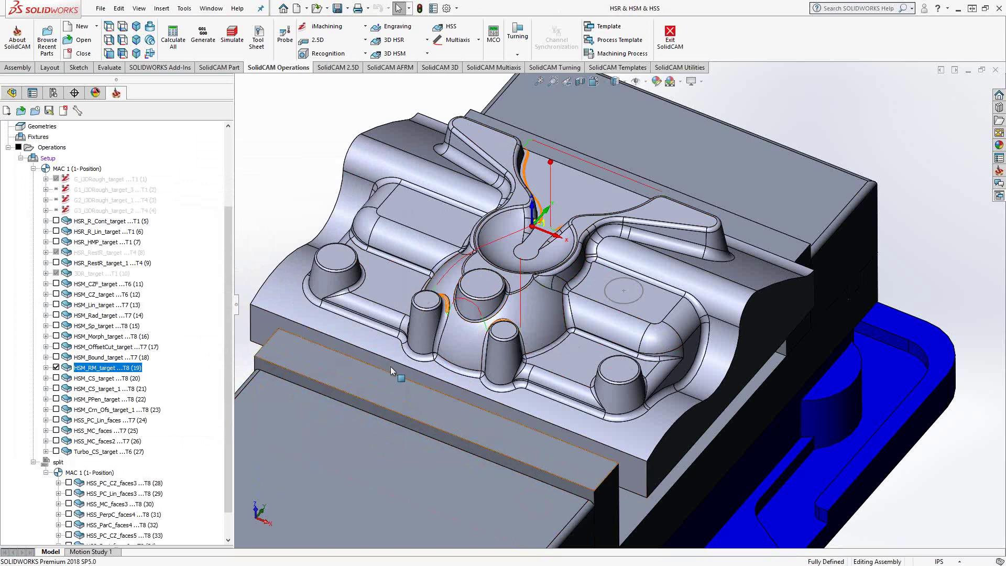
scroll(482, 293, down, 3)
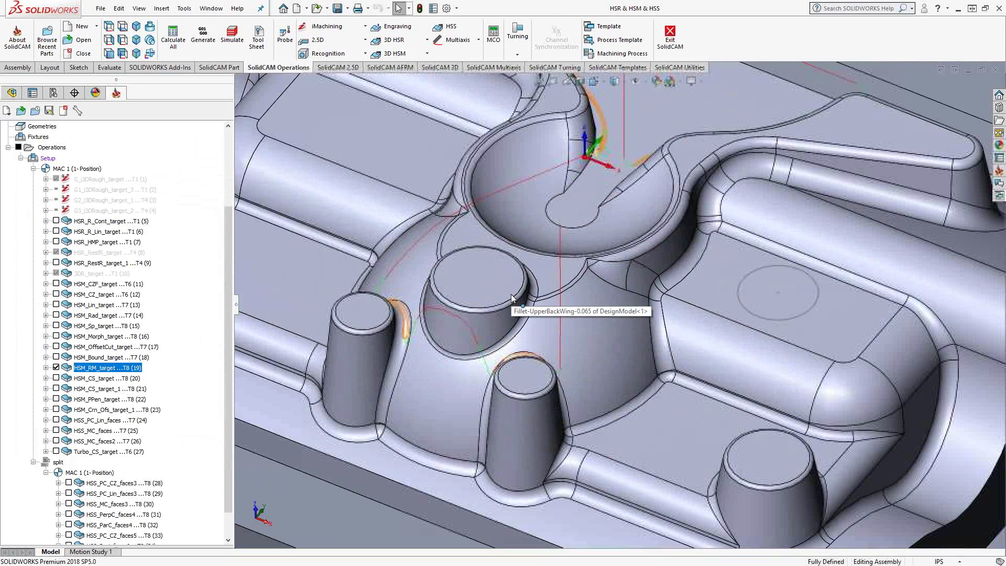
middle_drag(516, 294, 489, 273)
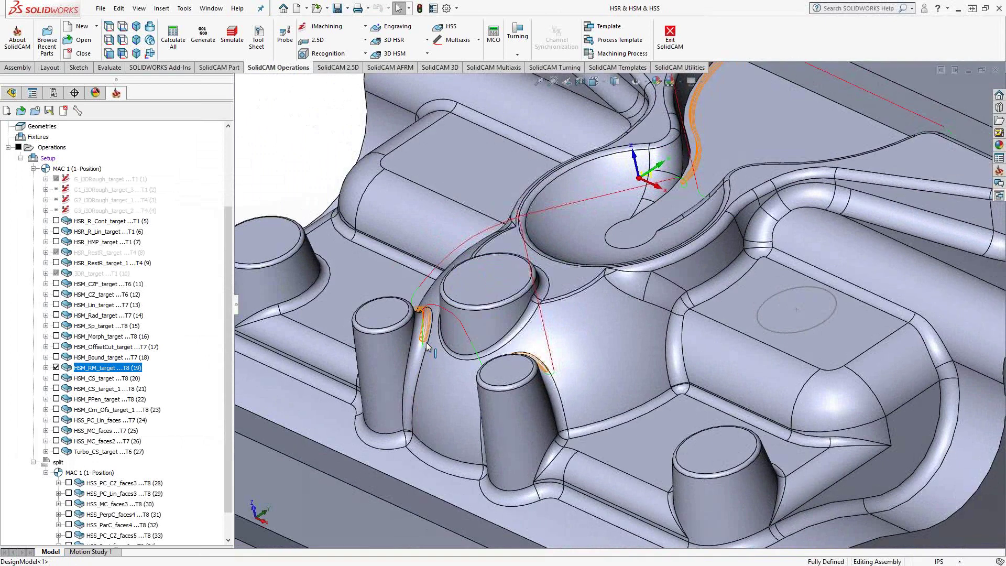
scroll(426, 342, down, 2)
scroll(559, 288, down, 3)
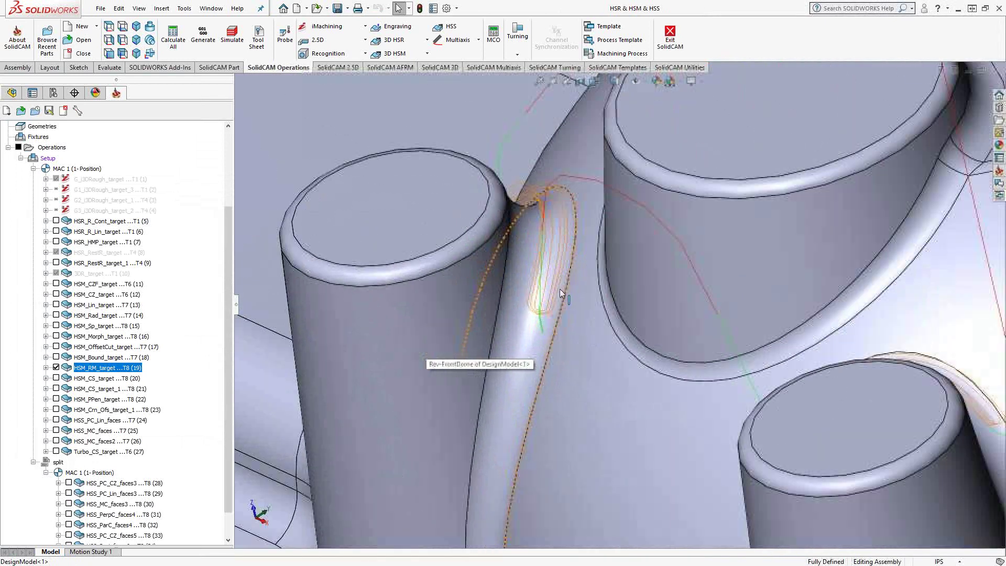
scroll(571, 268, up, 5)
scroll(723, 210, down, 6)
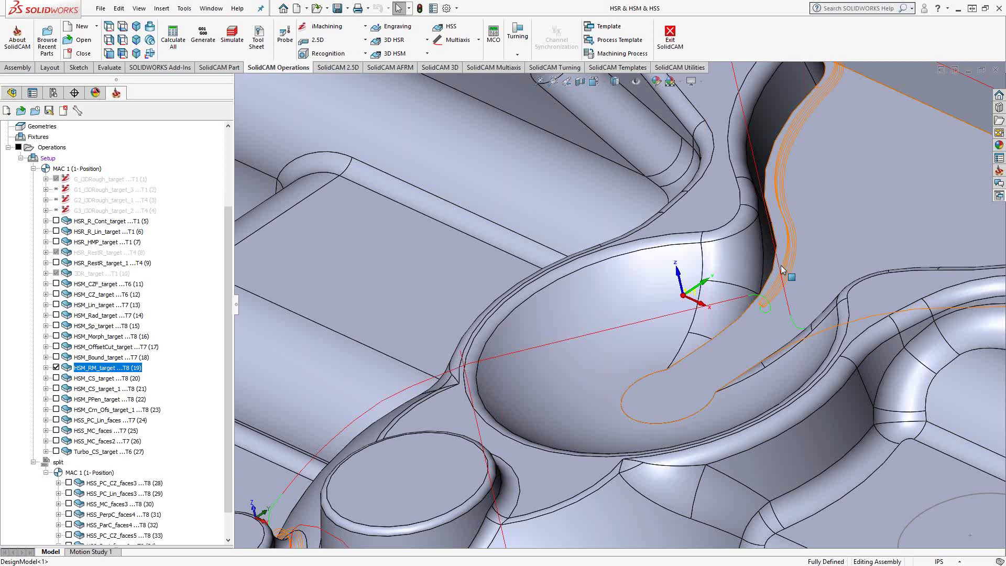
click(56, 367)
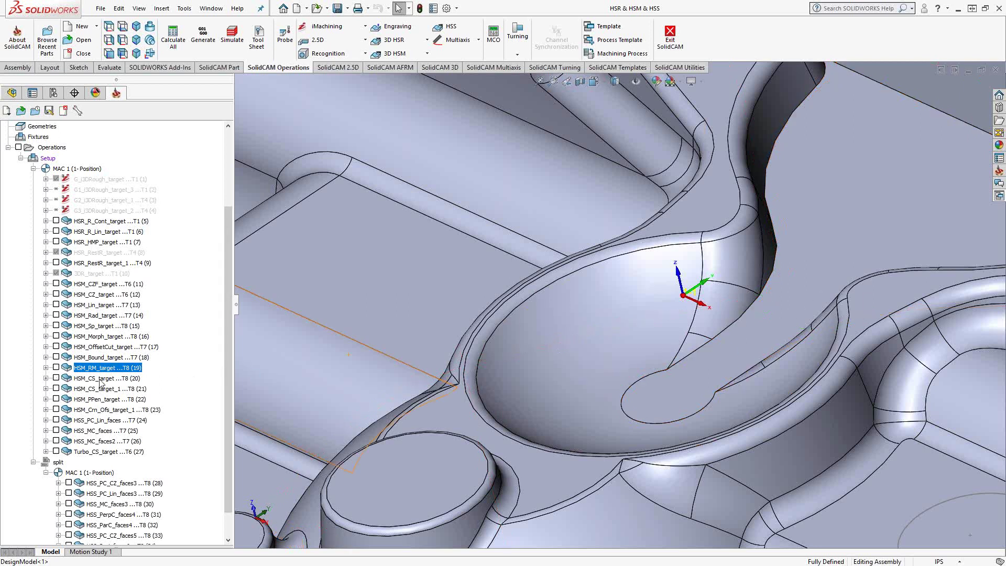
Display the HSM_CS_target toolpath, inspect its constant step over passes on the wall beside the bowl, and hide it.
click(56, 378)
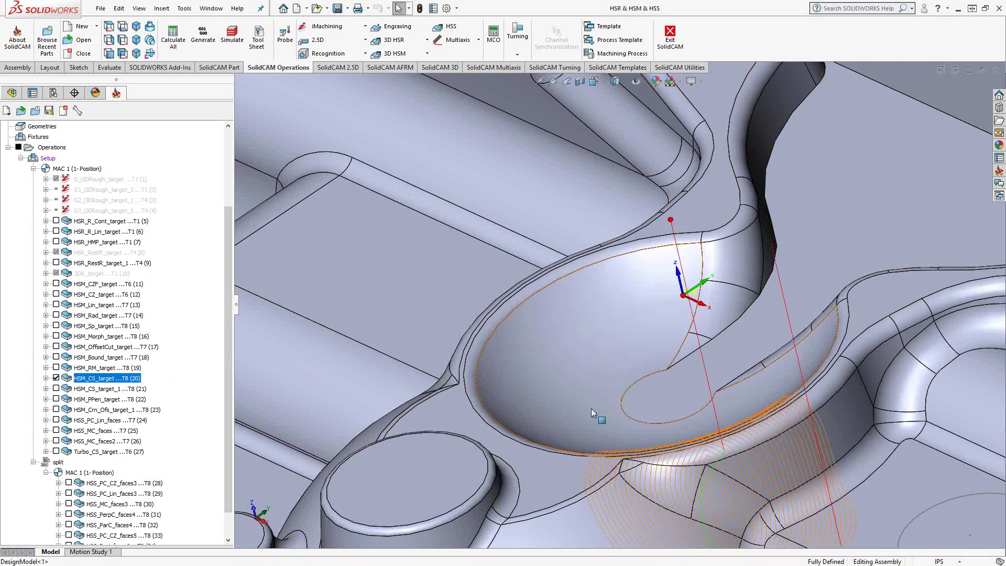
scroll(591, 407, down, 5)
middle_drag(591, 408, 366, 424)
scroll(243, 429, up, 5)
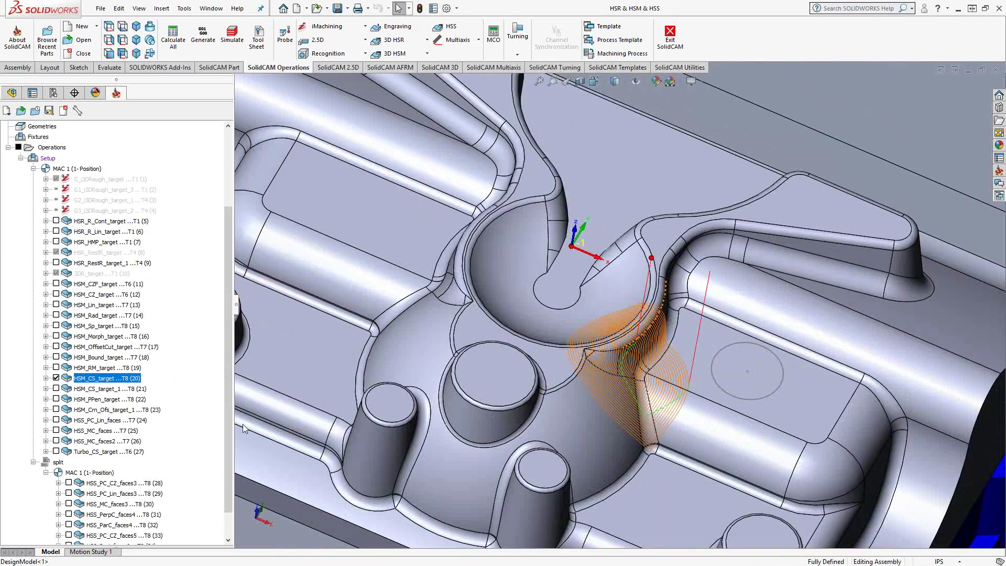
click(56, 377)
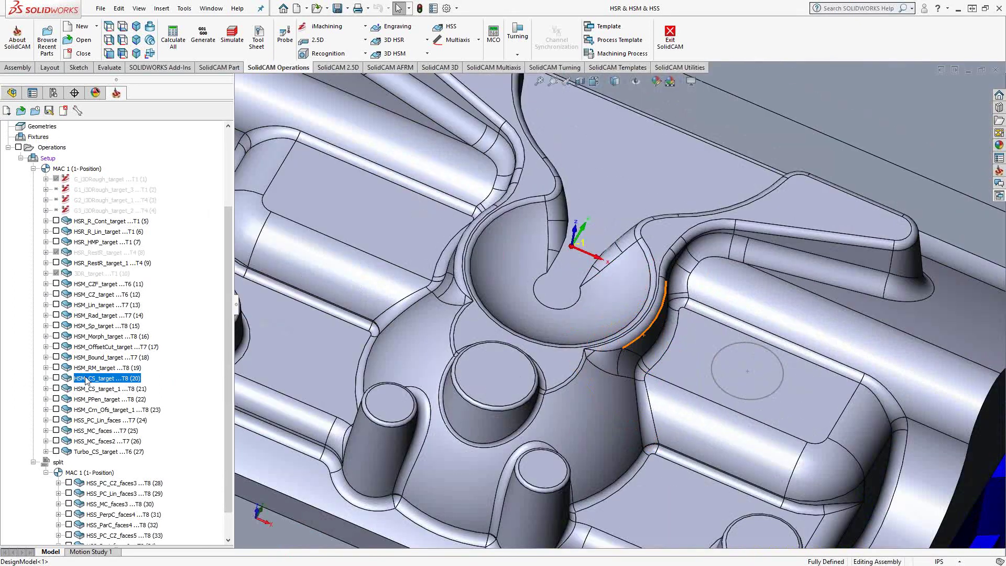
Display the HSM_CS_target_1 toolpath, open its operation, and inspect the passes over the whole part from above.
click(57, 389)
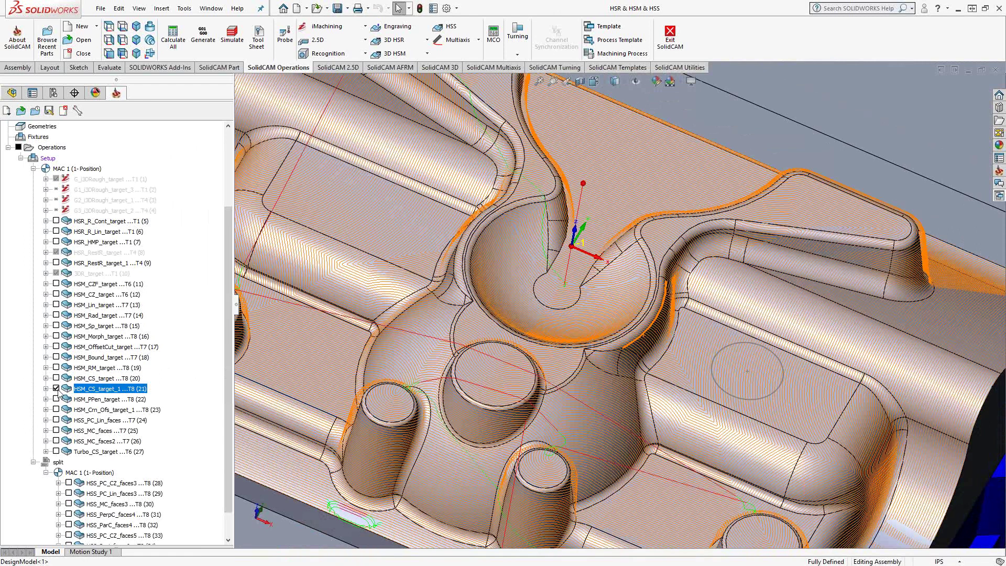
double_click(86, 390)
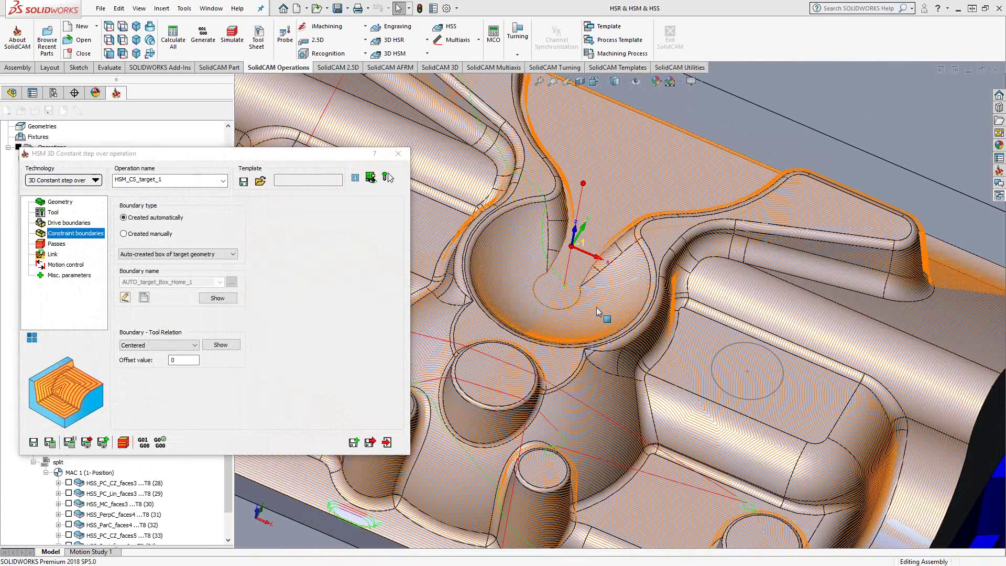
middle_drag(543, 293, 565, 384)
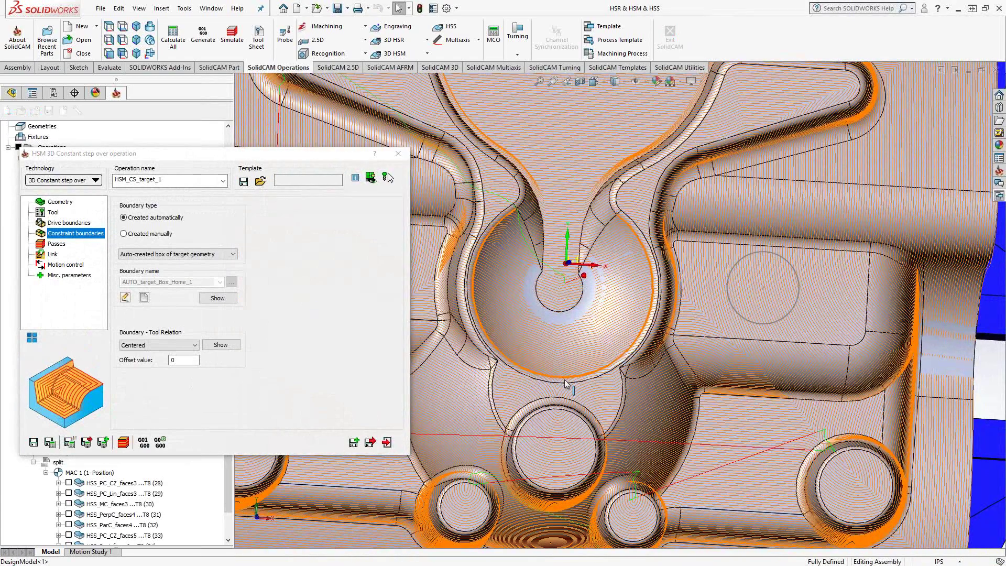
scroll(579, 285, up, 3)
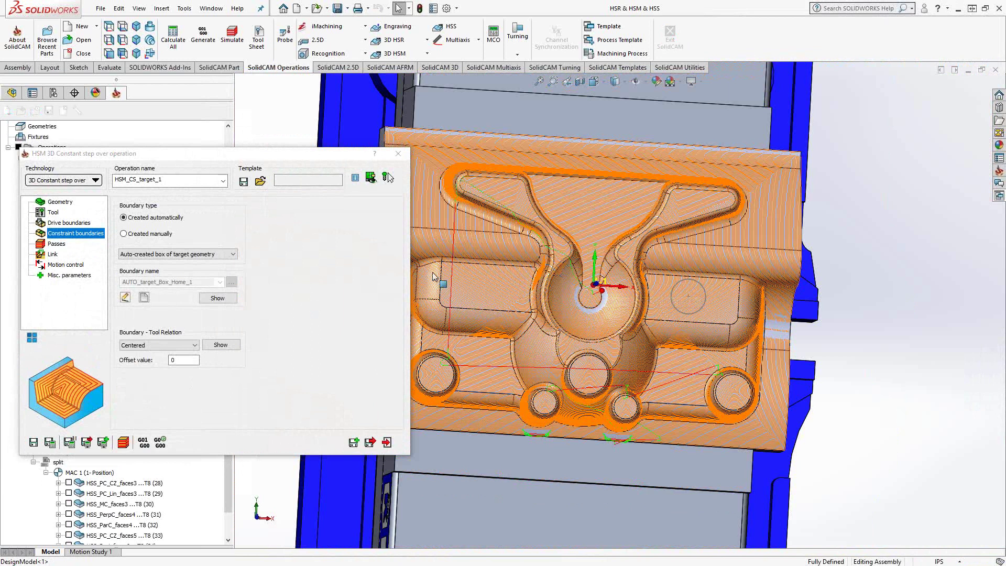
Review the horizontal and vertical step over of HSM_CS_target_1, inspect its passes around the bowl, close the operation, and hide its toolpath.
click(48, 245)
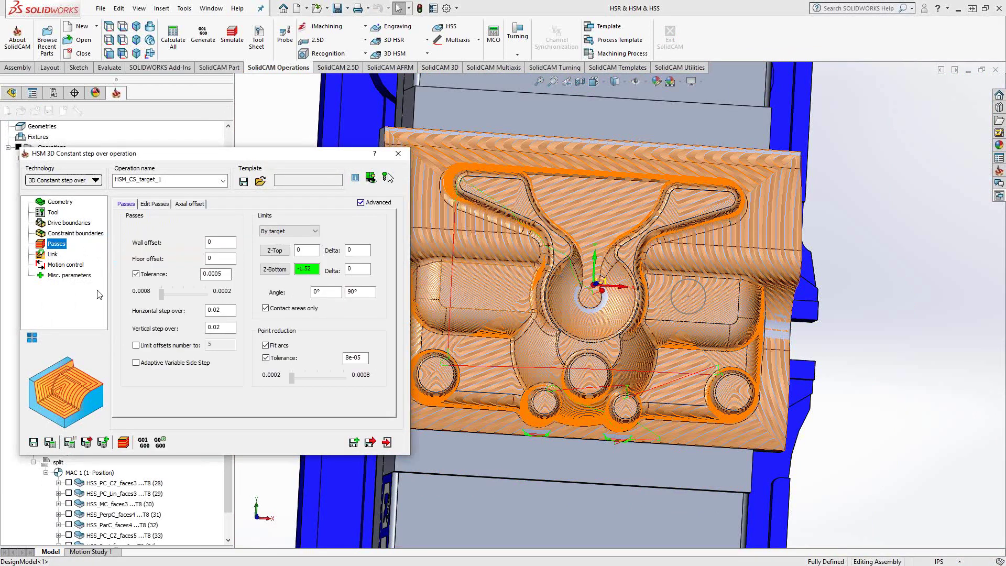
double_click(216, 310)
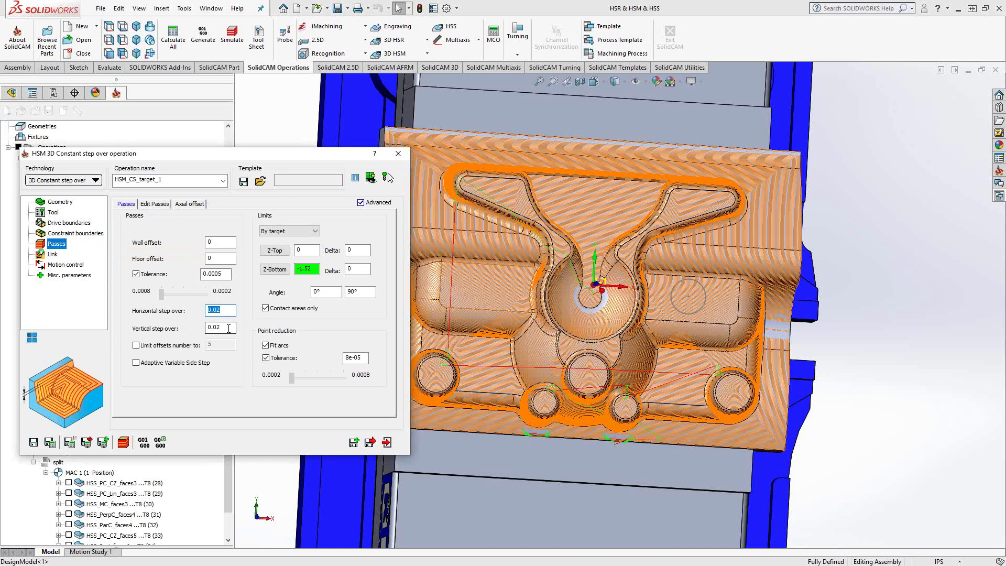
double_click(215, 326)
scroll(595, 333, down, 4)
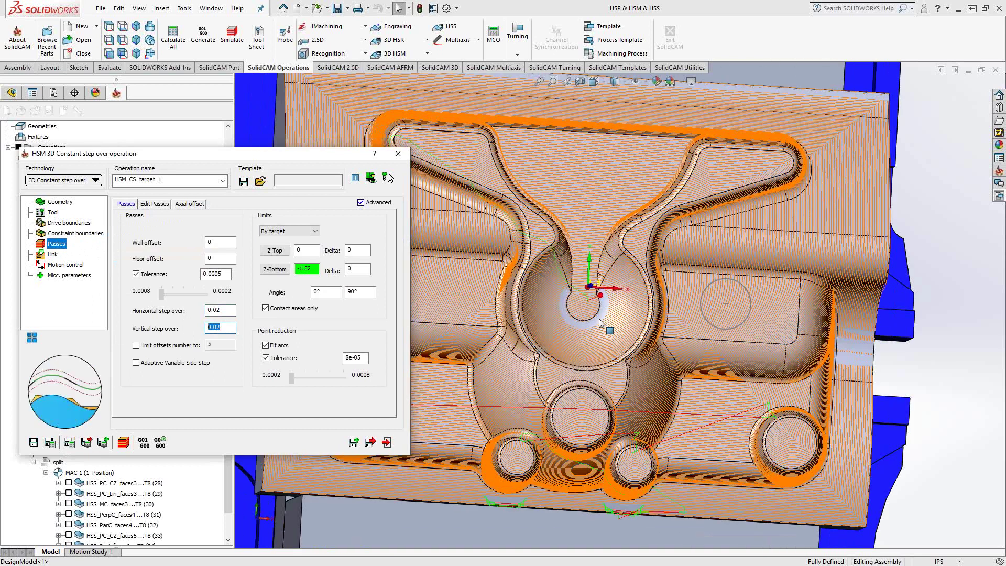
middle_drag(586, 458, 581, 356)
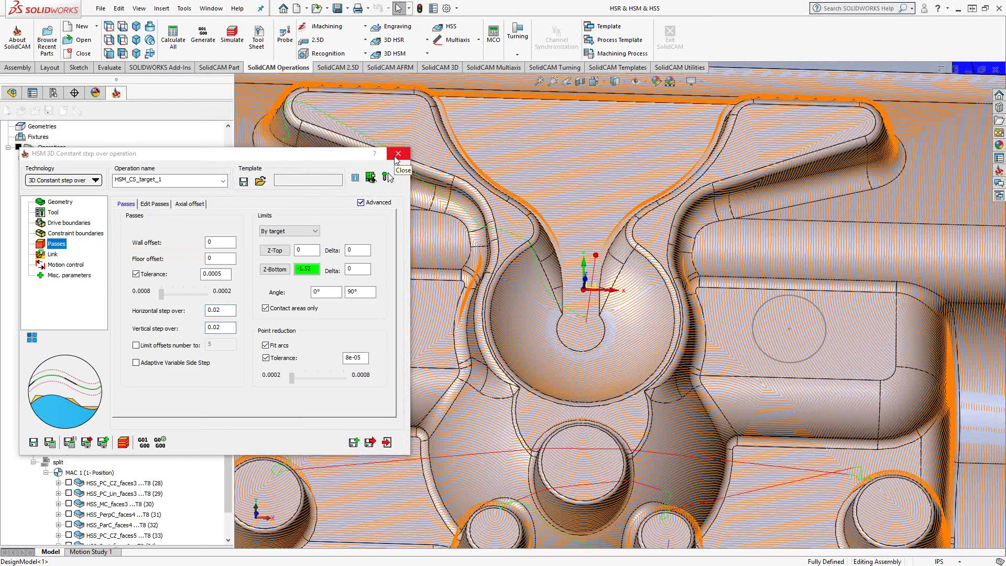
click(398, 154)
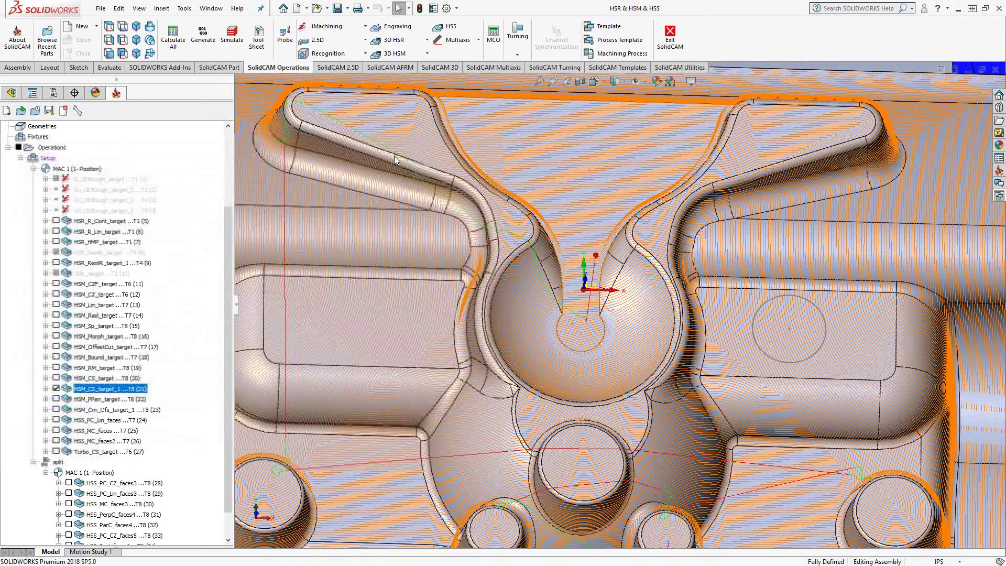
click(56, 389)
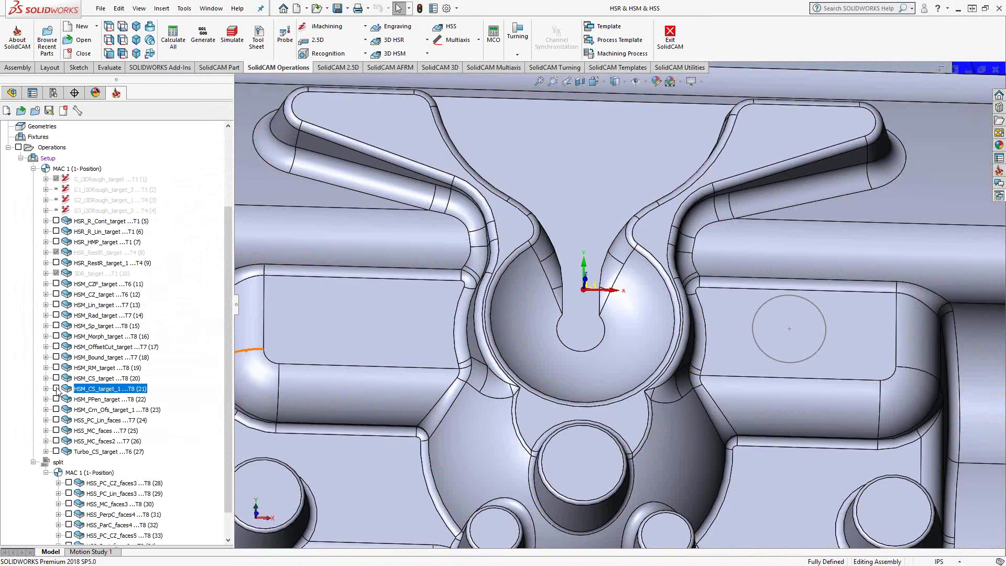
Display the HSM_CS_target toolpath again, inspect its passes up close from above and at an angle, and hide it.
click(56, 377)
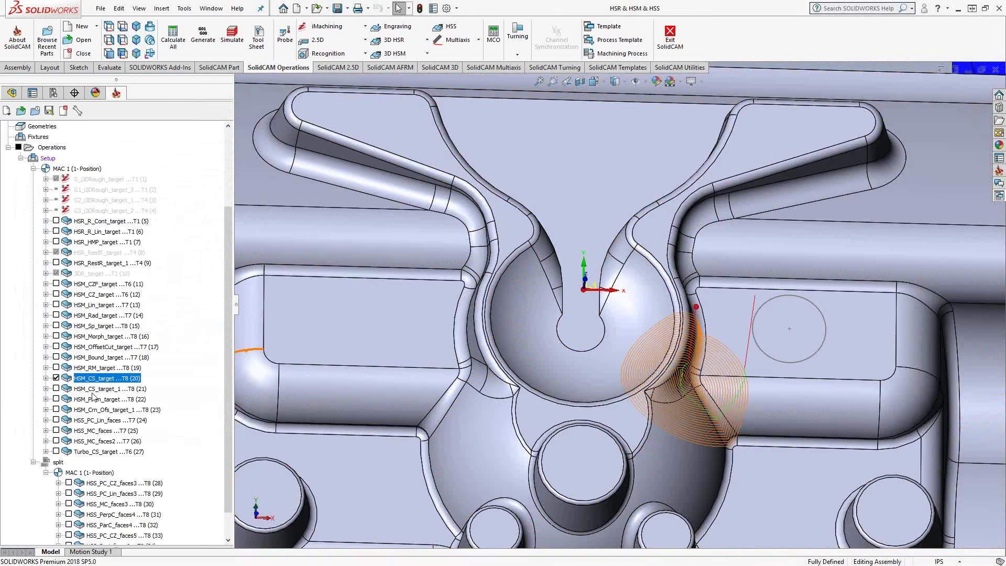
scroll(671, 409, down, 3)
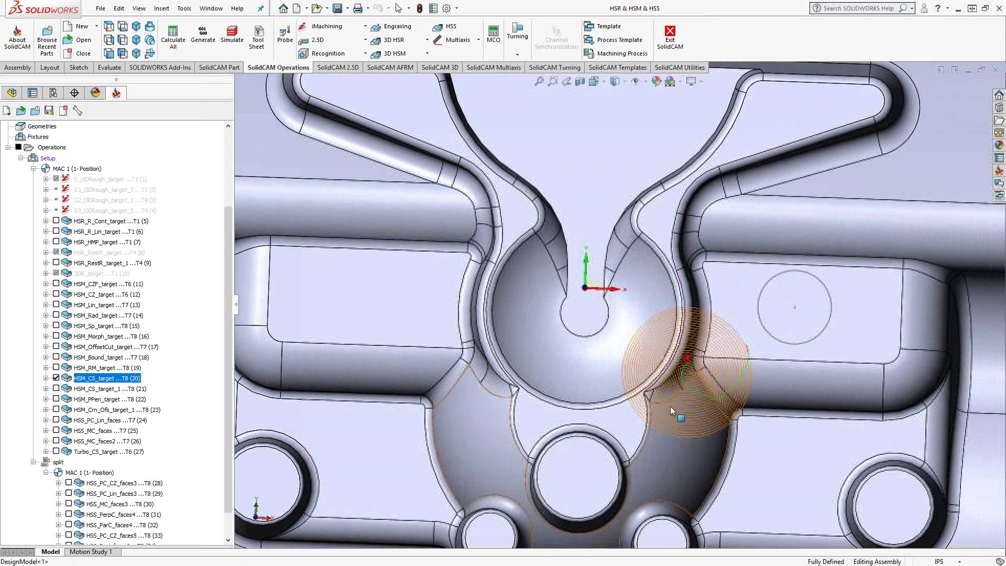
scroll(692, 377, down, 2)
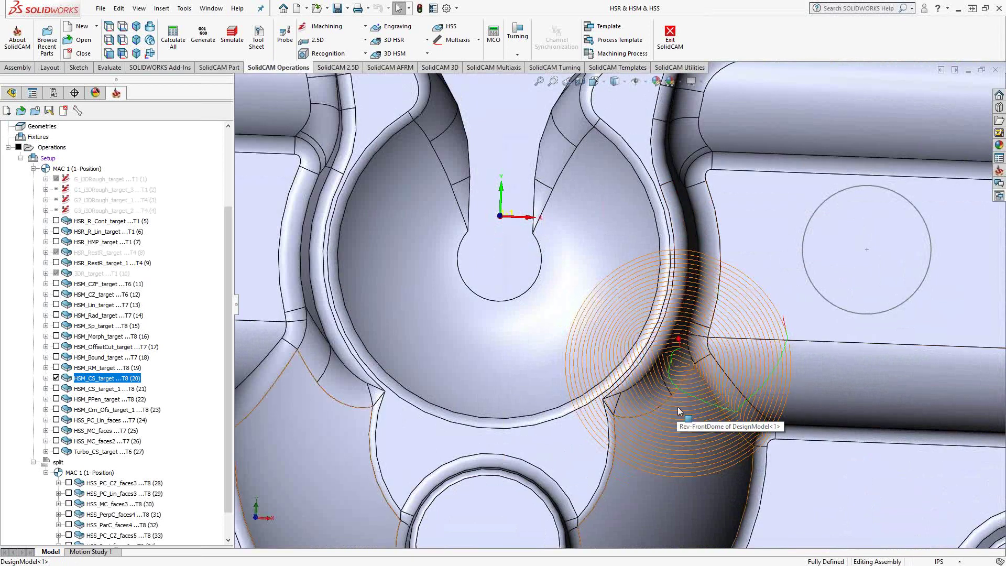
middle_drag(677, 407, 690, 308)
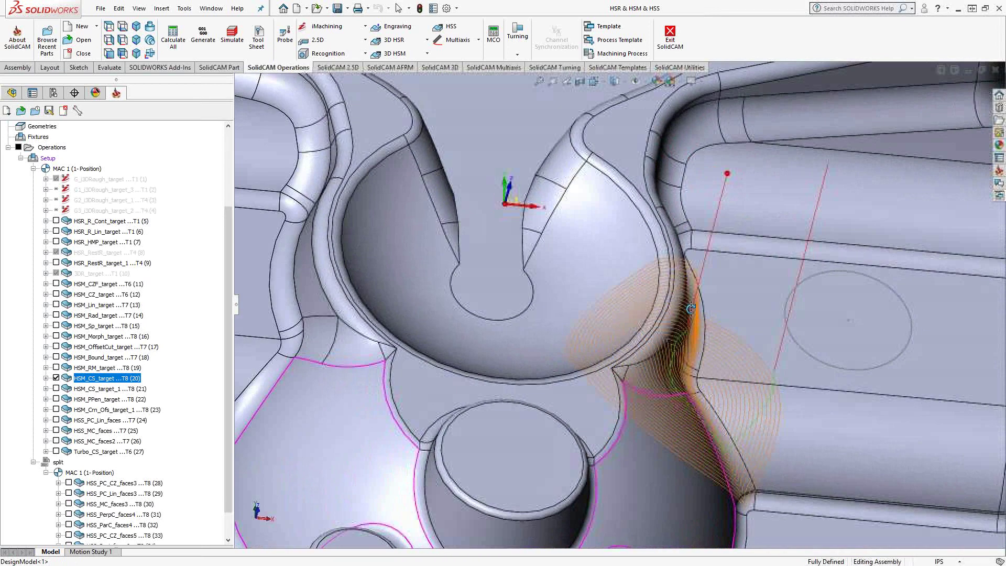
click(56, 378)
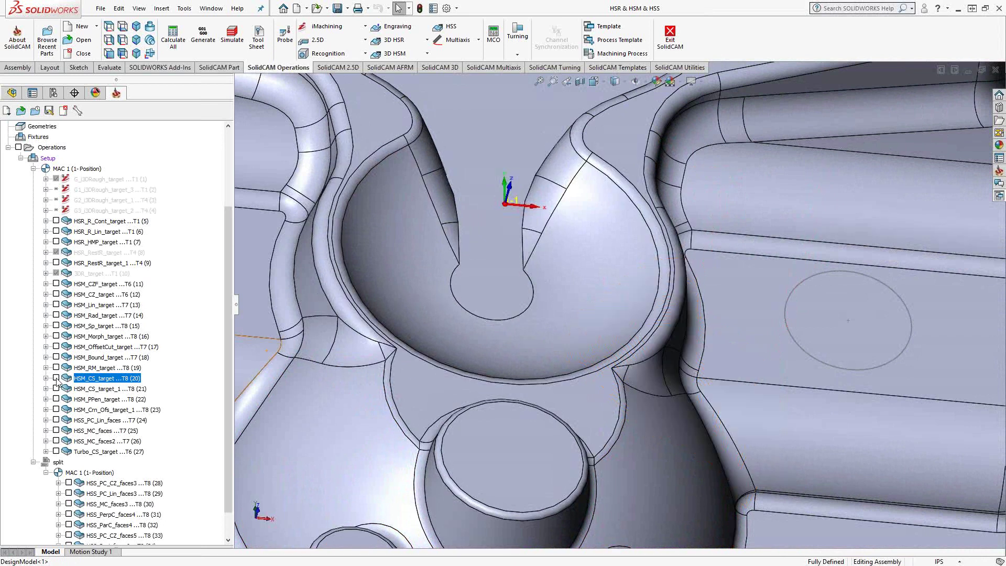
Display the HSM_PPen_target toolpath and inspect its parallel pencil passes in the corners and fillets around the front pins.
click(56, 399)
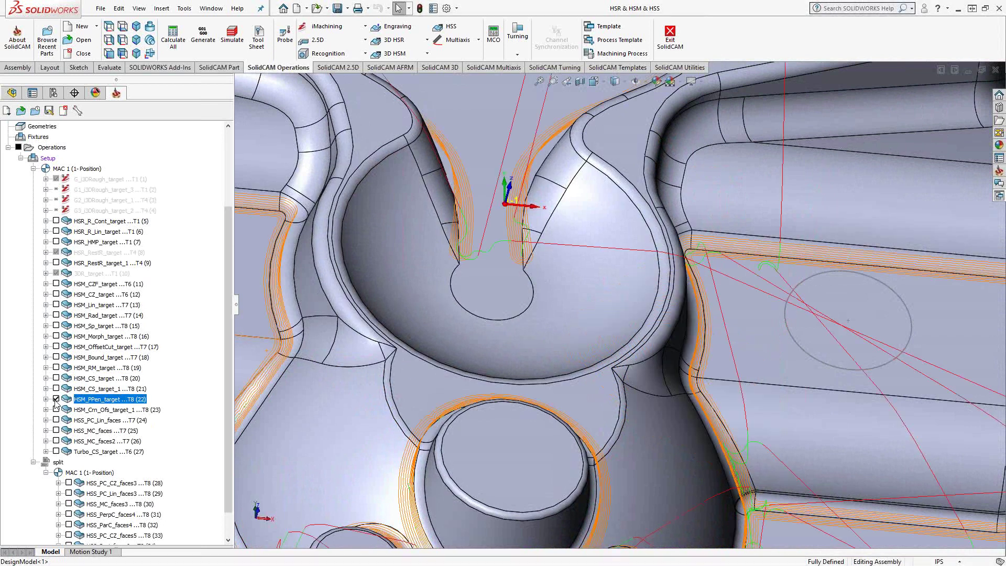
middle_drag(346, 398, 349, 327)
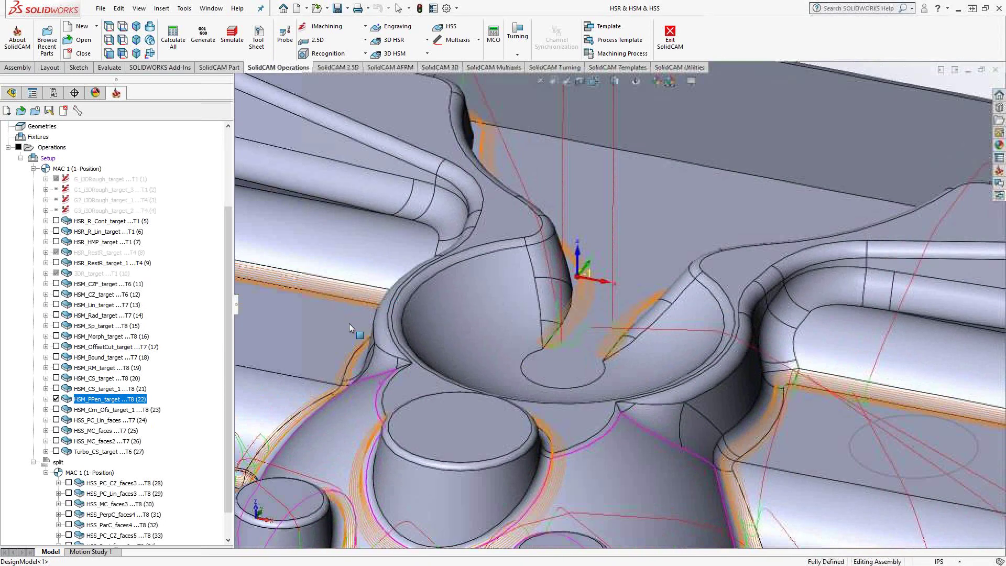
key(f)
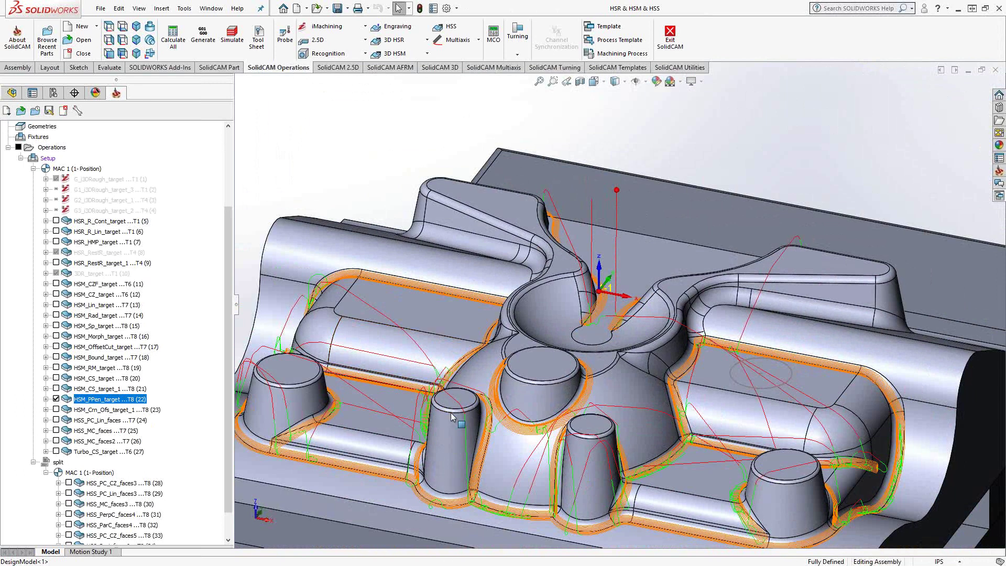
scroll(537, 425, down, 4)
key(f)
scroll(630, 444, down, 4)
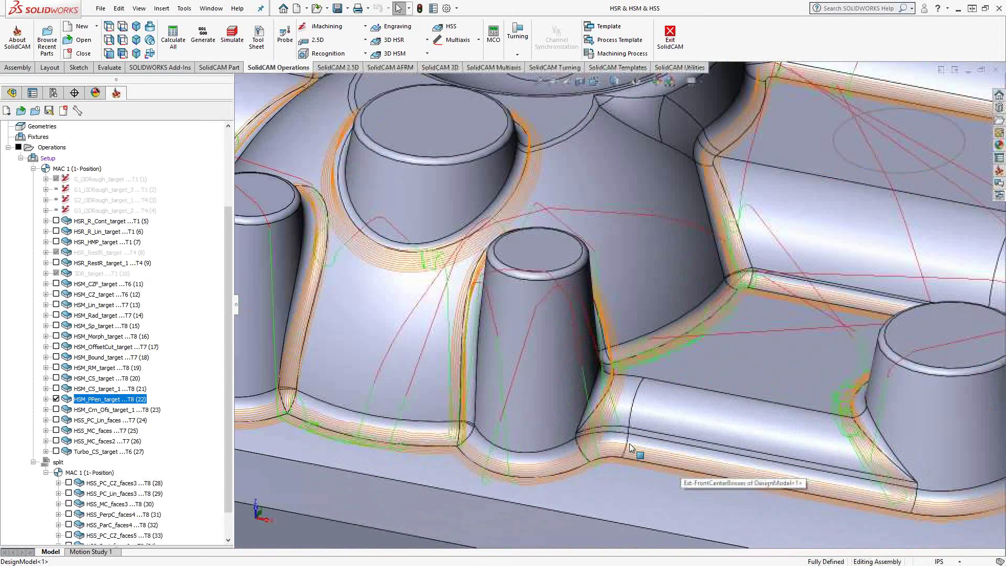
scroll(595, 450, down, 3)
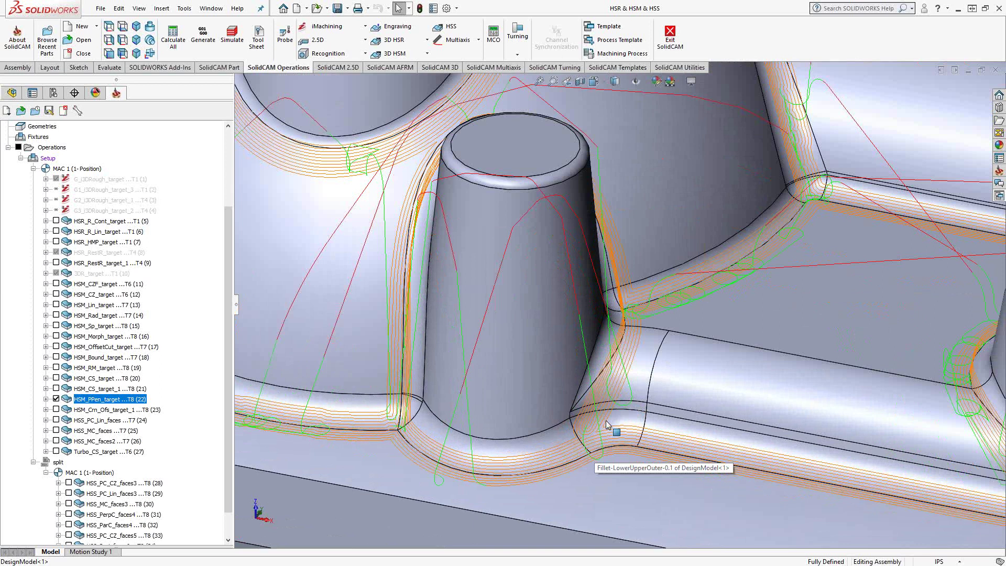
scroll(606, 420, down, 4)
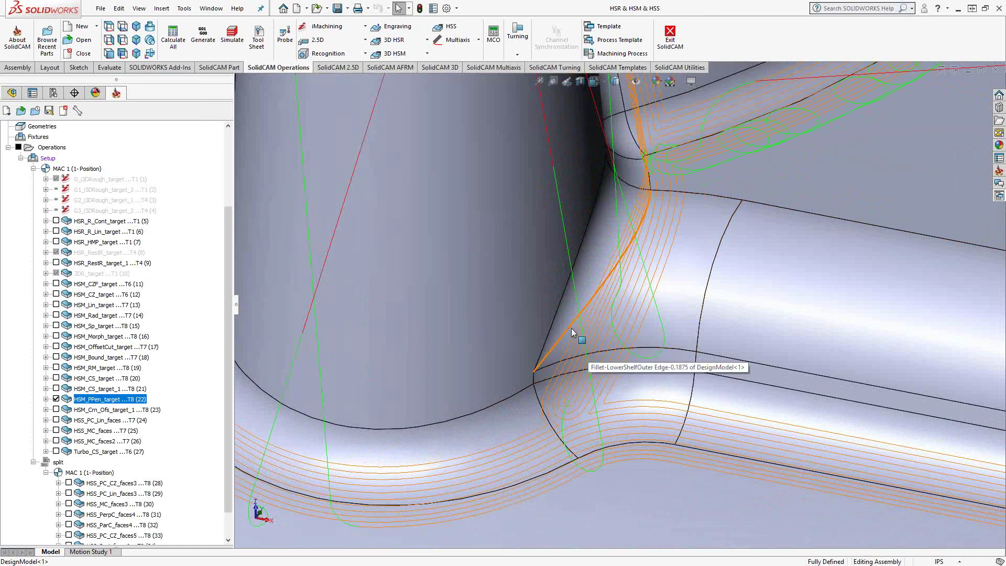
Open the HSM_PPen_target operation and review its technology choices, constraint boundaries, and the bitangency angle of its pencil passes.
double_click(87, 400)
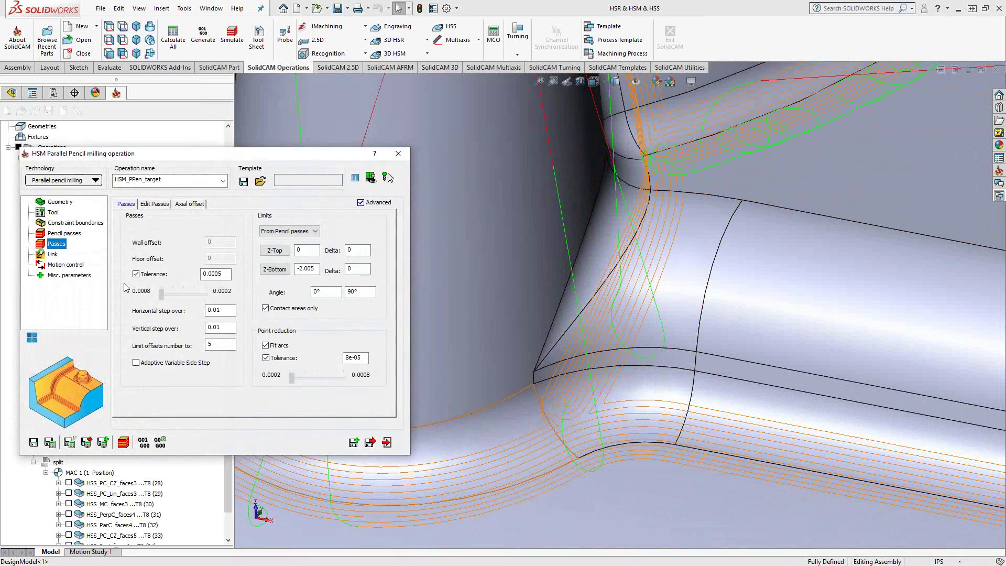
click(96, 181)
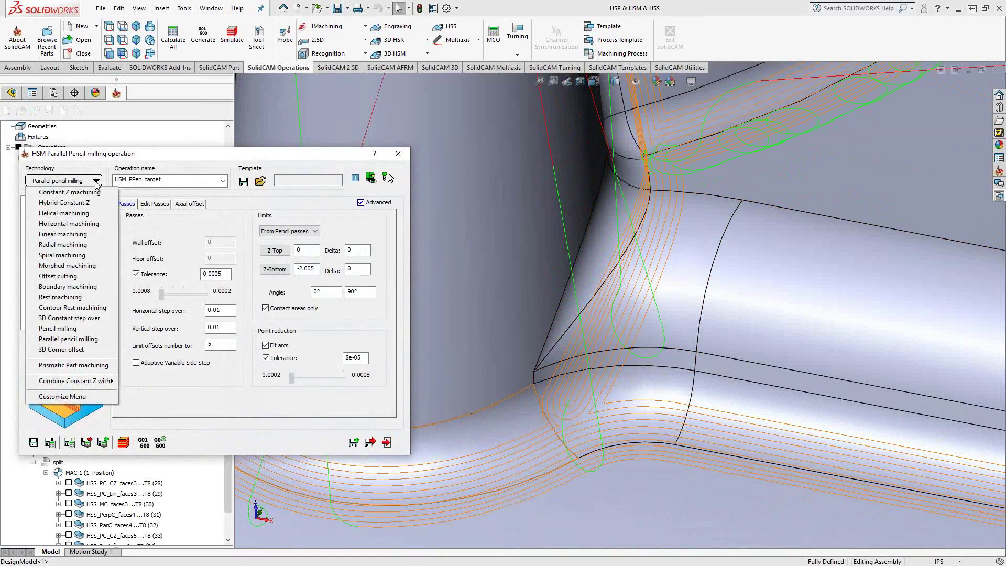
click(241, 156)
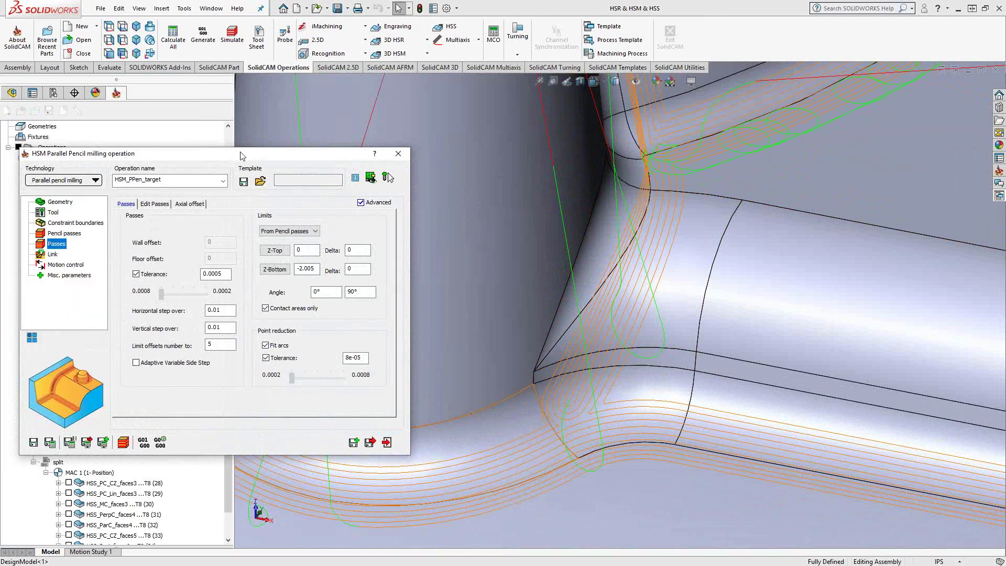
click(76, 225)
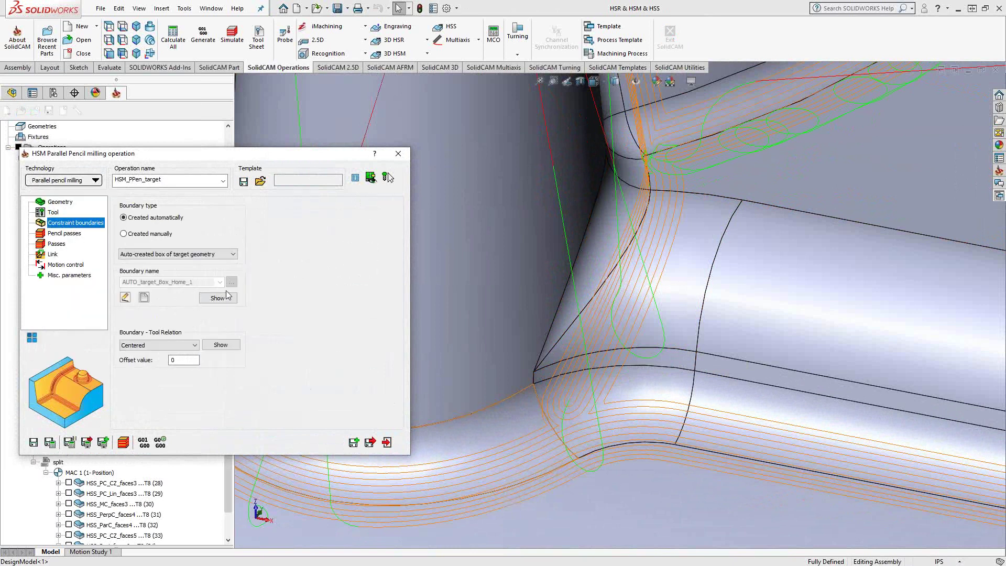
click(56, 234)
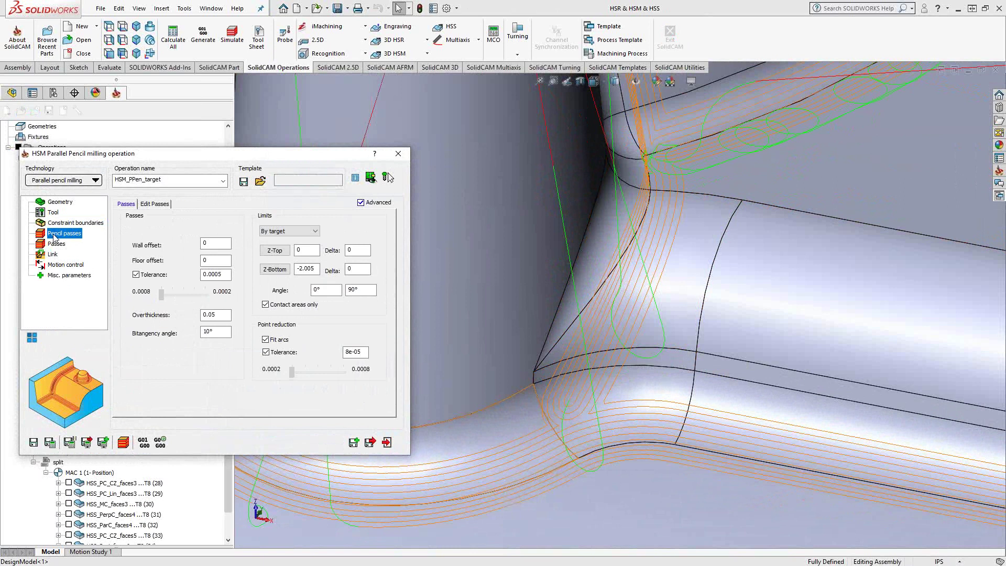
click(212, 332)
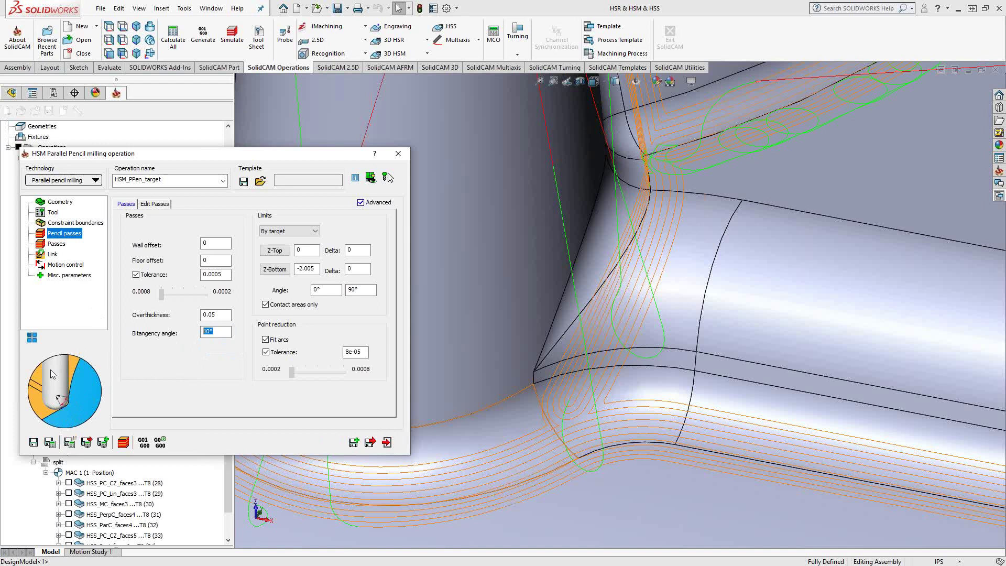
Review the horizontal and vertical step over of the parallel pencil passes, exit the operation, and hide the HSM_PPen_target toolpath.
click(57, 244)
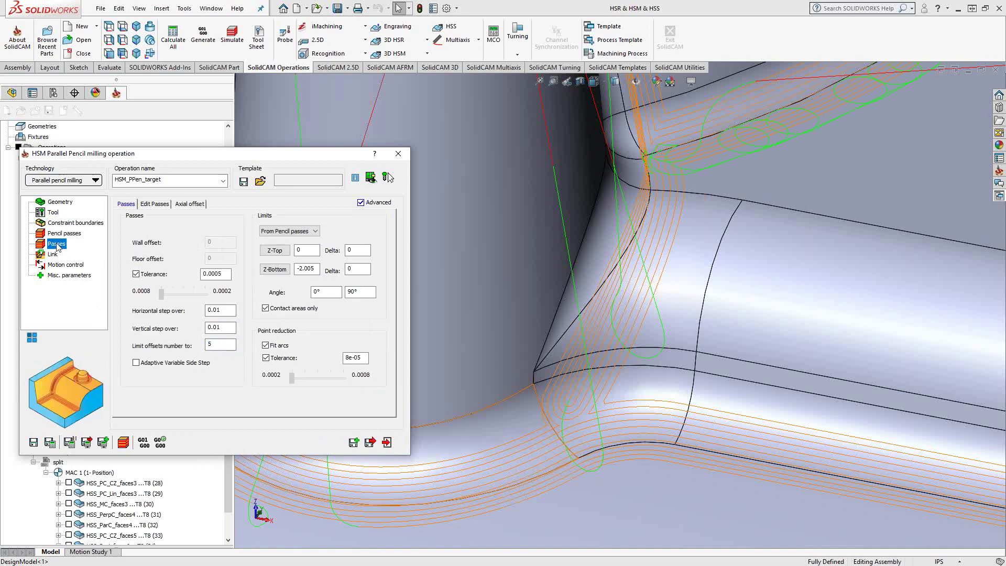
drag(226, 310, 208, 328)
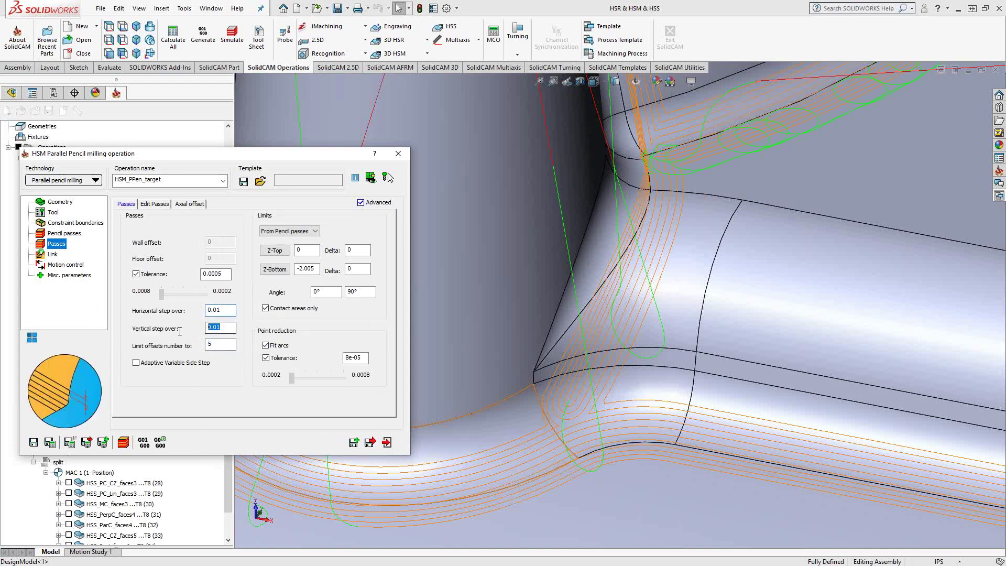
click(370, 442)
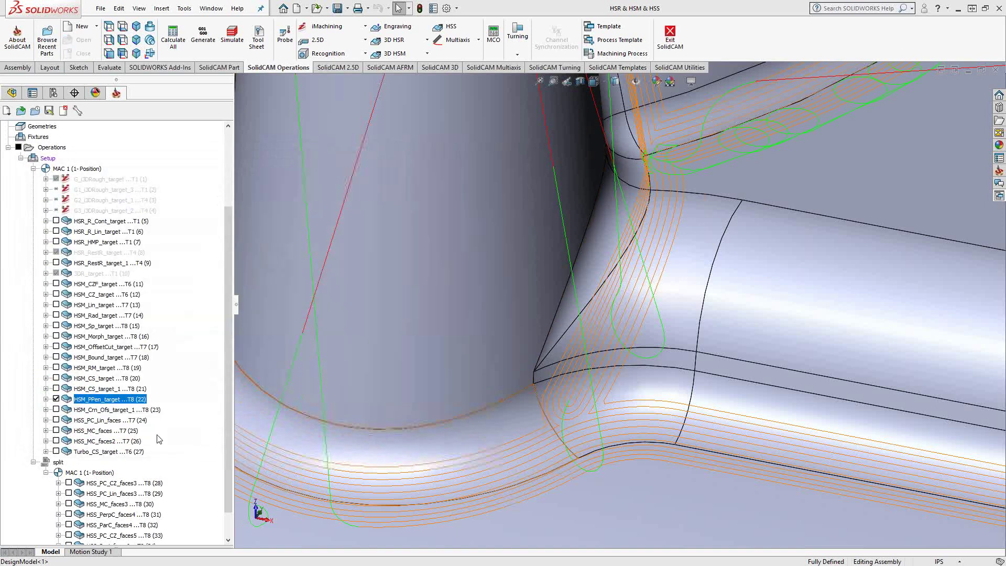
click(56, 399)
Display the HSM_Crn_Ofs_target_1 toolpath over the whole part and open its operation at the passes parameters.
click(56, 409)
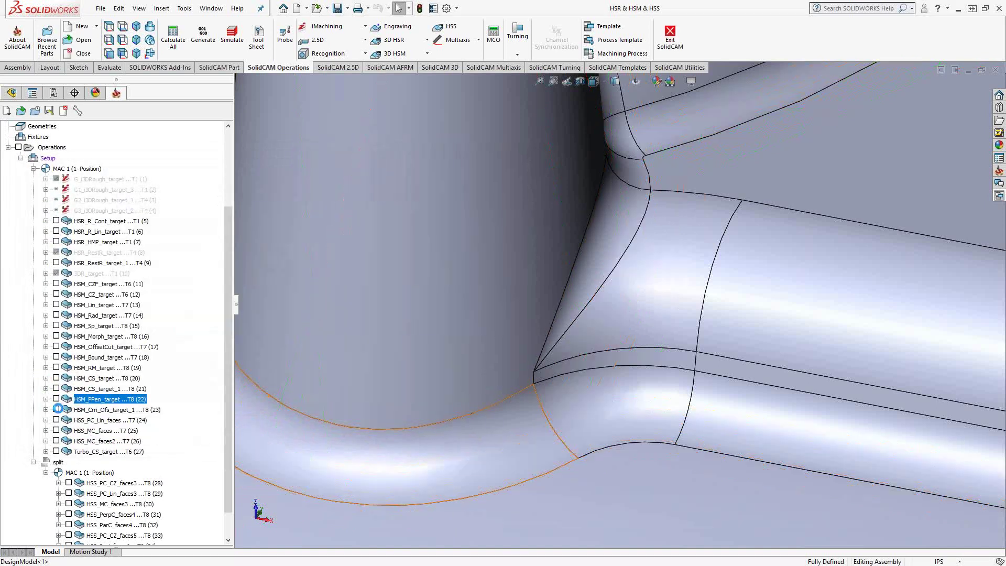
scroll(470, 352, up, 10)
scroll(552, 172, down, 5)
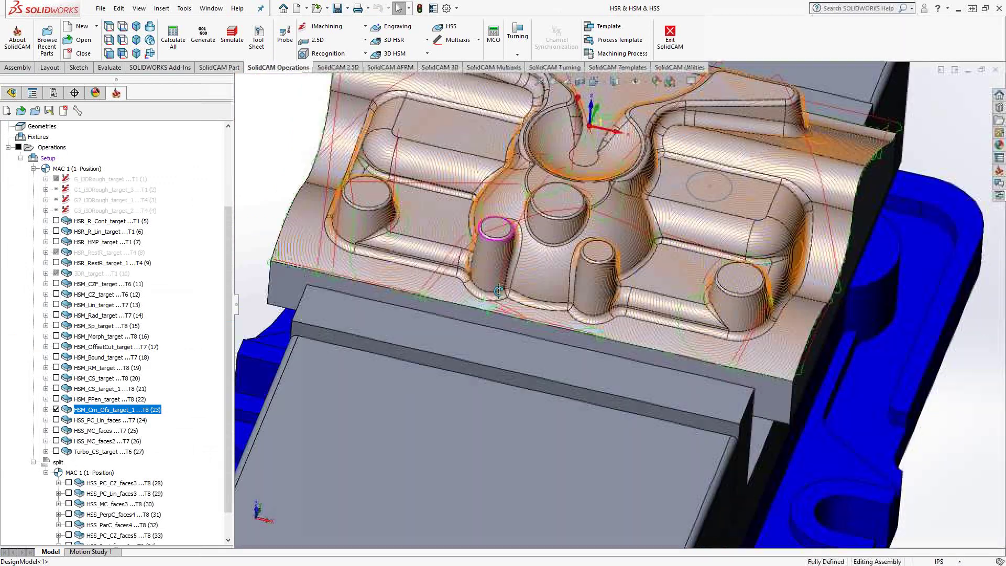
scroll(552, 172, up, 3)
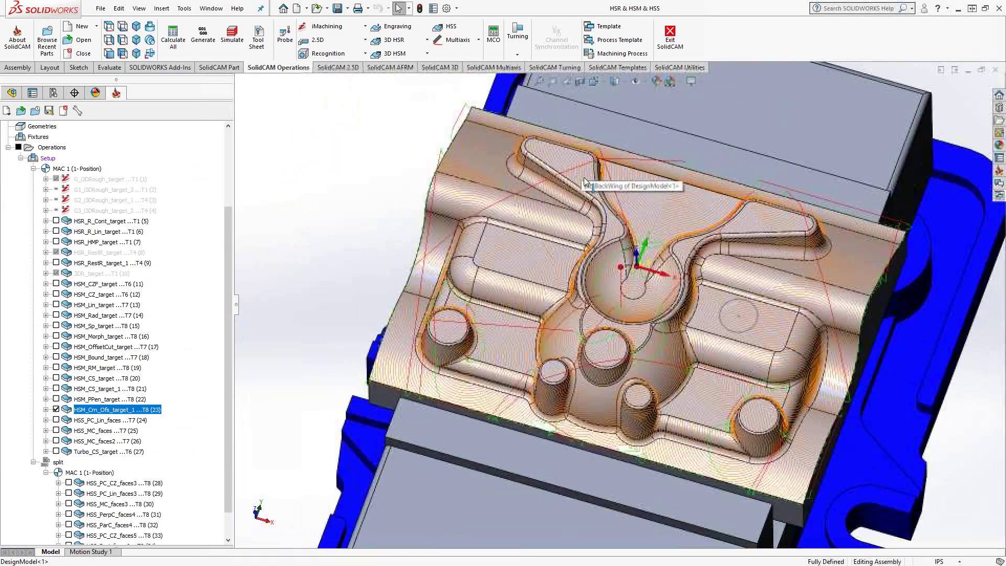
double_click(104, 410)
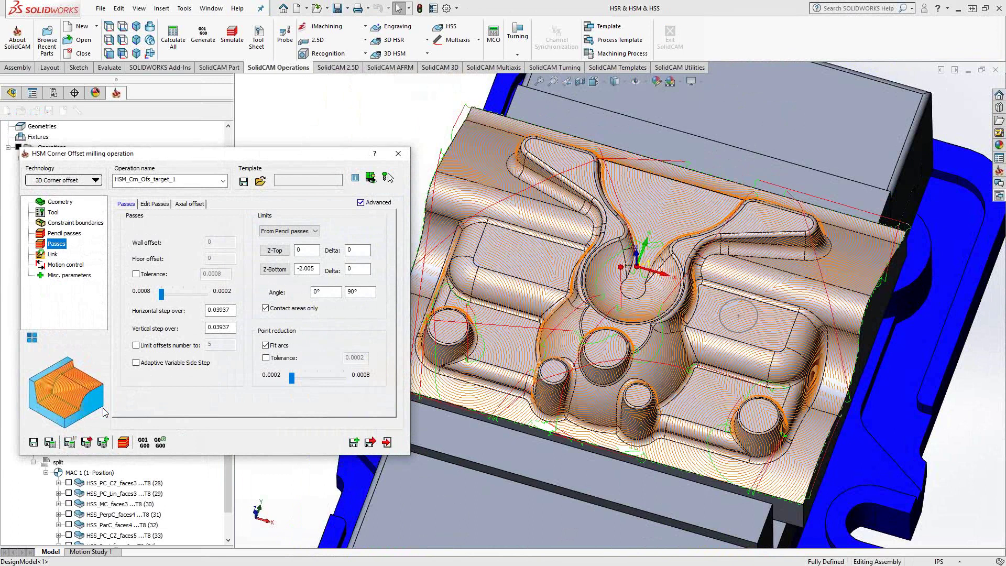
Inspect the corner offset passes from above and from the front, exit the operation, hide the HSM_Crn_Ofs_target_1 toolpath, and view the bare part.
middle_drag(621, 304, 637, 268)
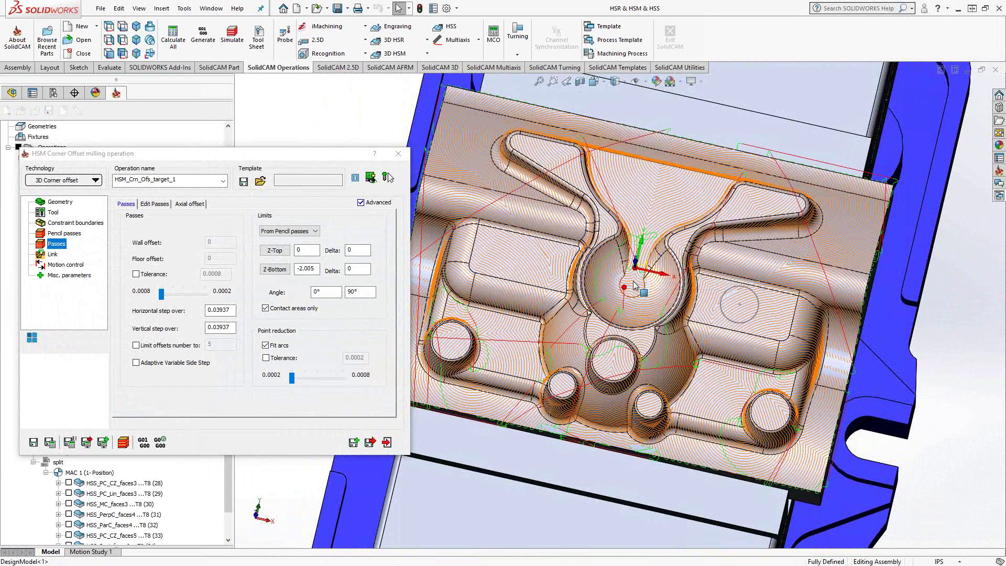
scroll(639, 294, down, 3)
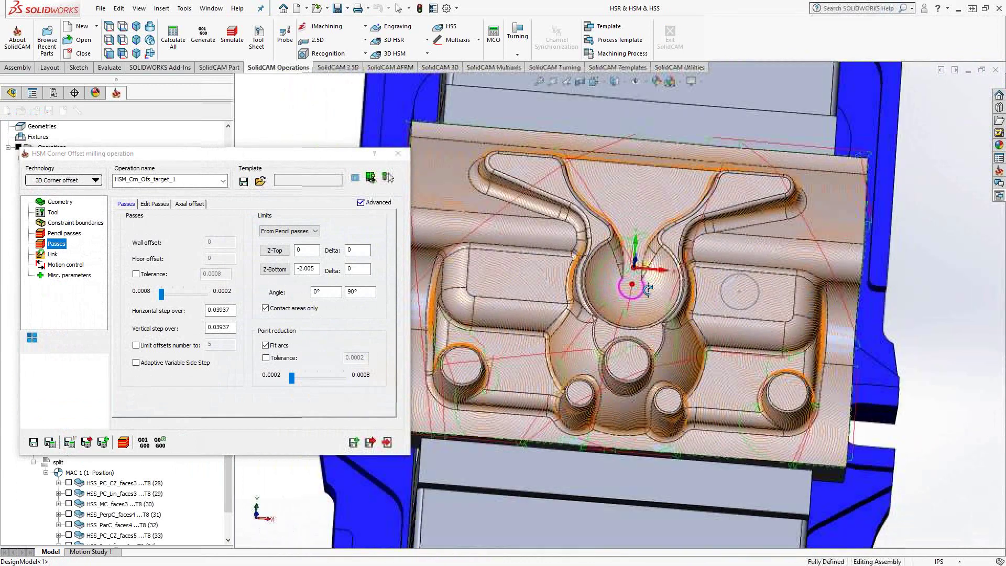
scroll(683, 363, down, 3)
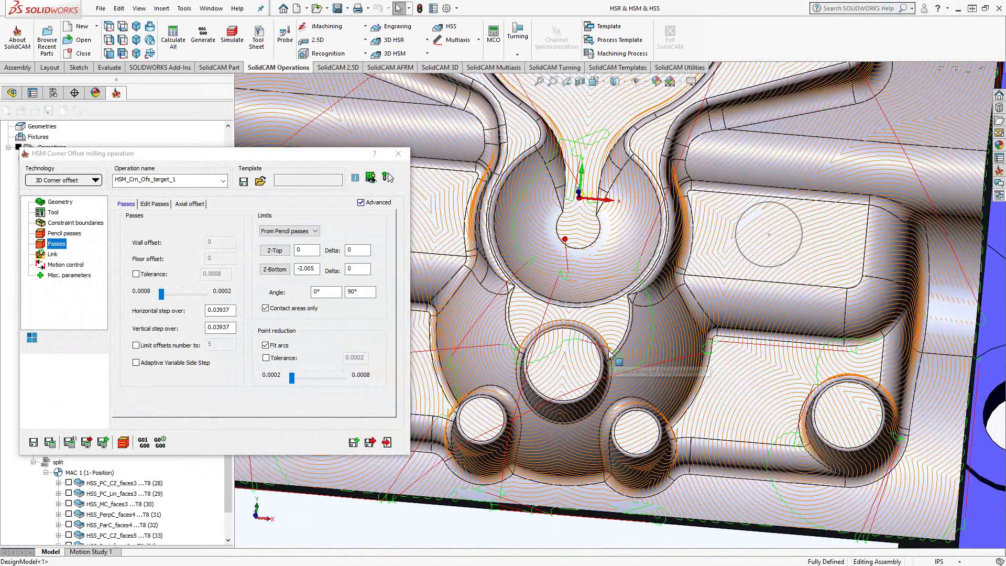
middle_drag(609, 356, 419, 409)
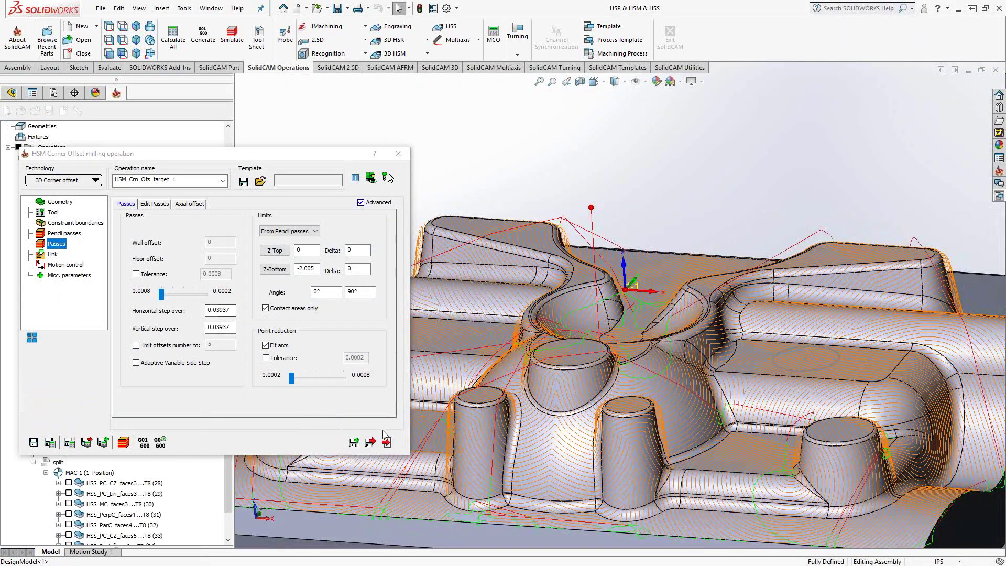
click(371, 441)
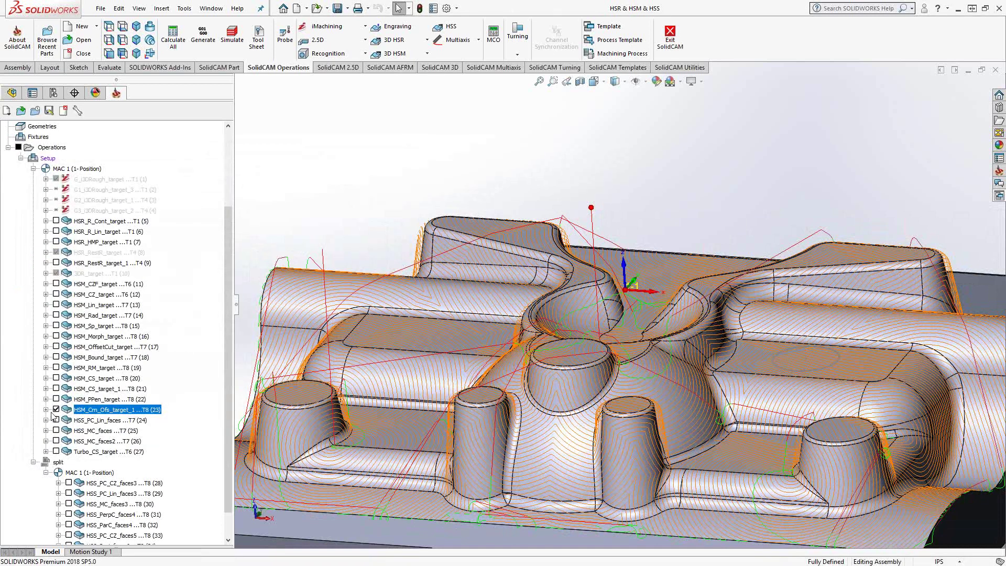
click(56, 409)
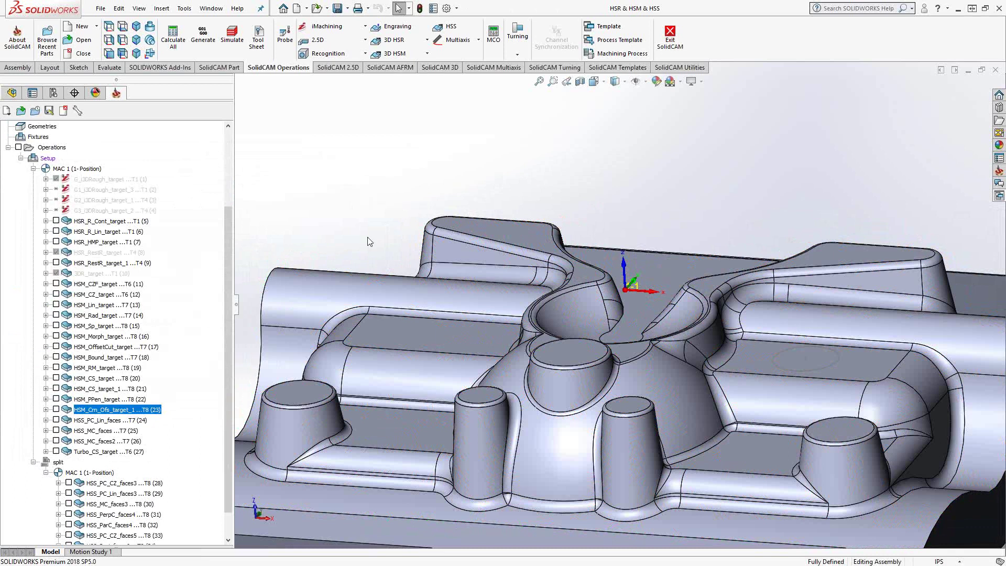
middle_drag(369, 199, 672, 264)
scroll(674, 264, up, 3)
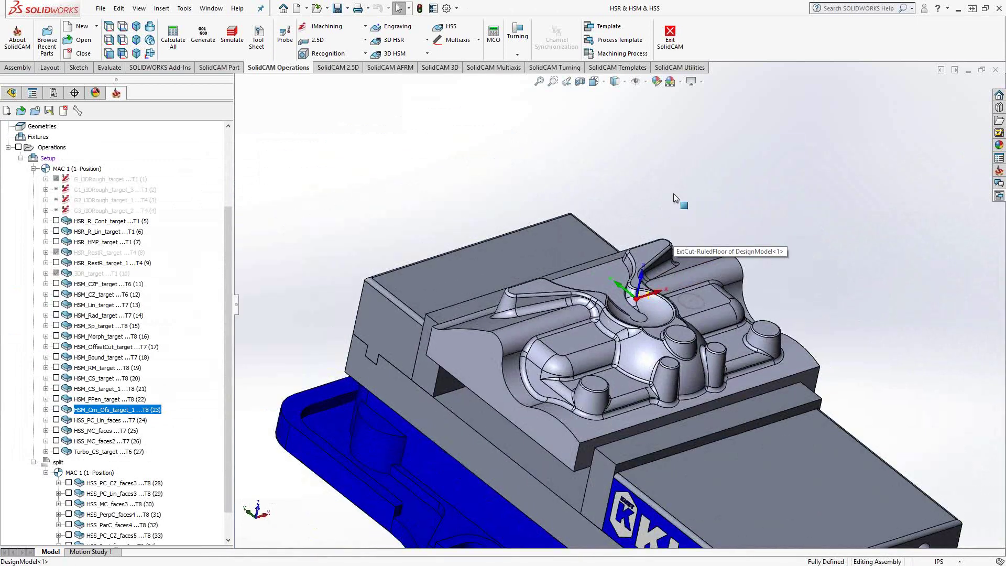